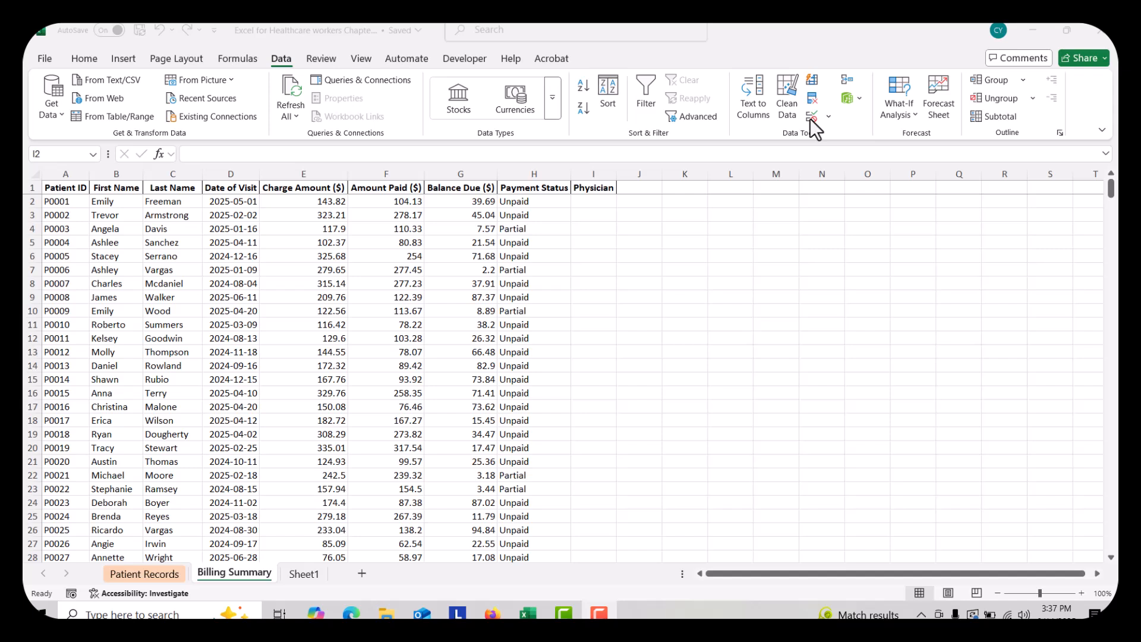
left_click(811, 119)
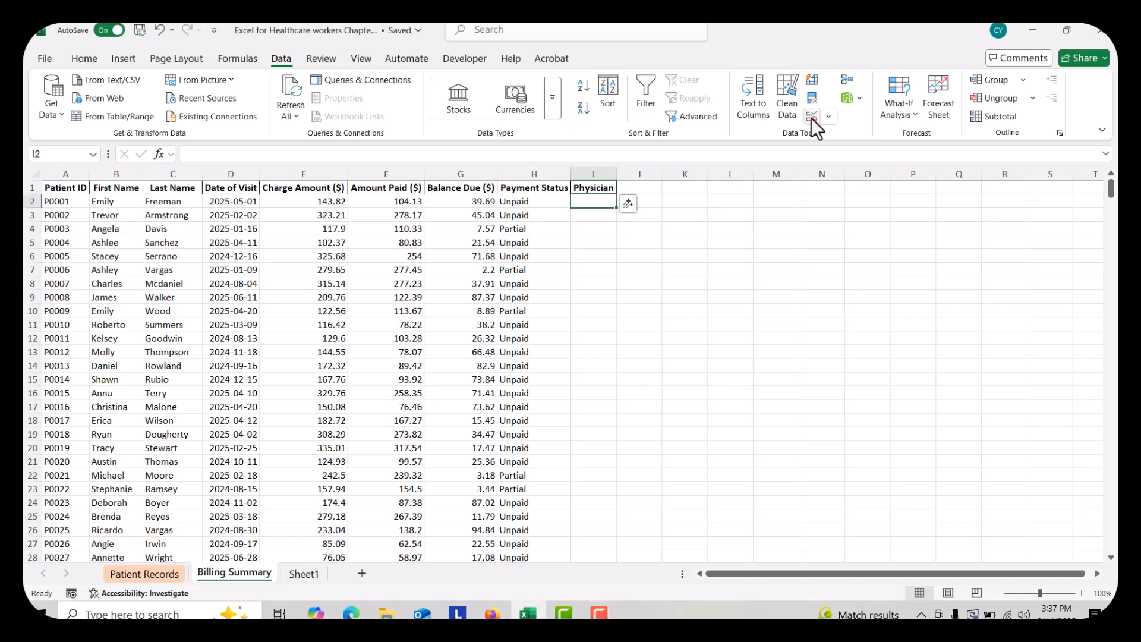
left_click(828, 118)
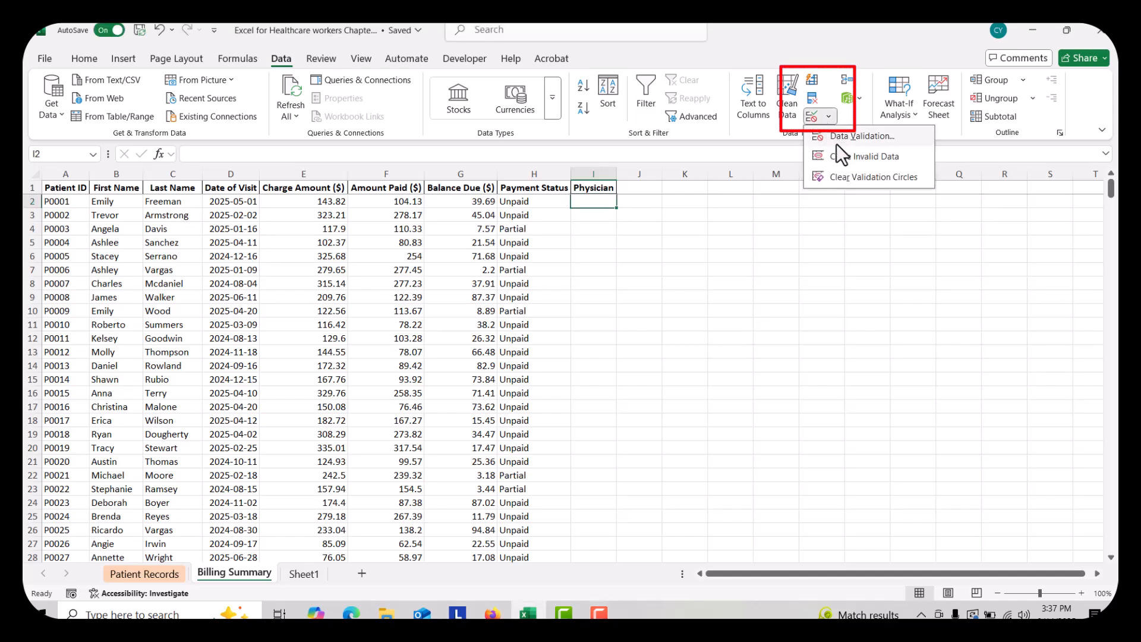
left_click(836, 144)
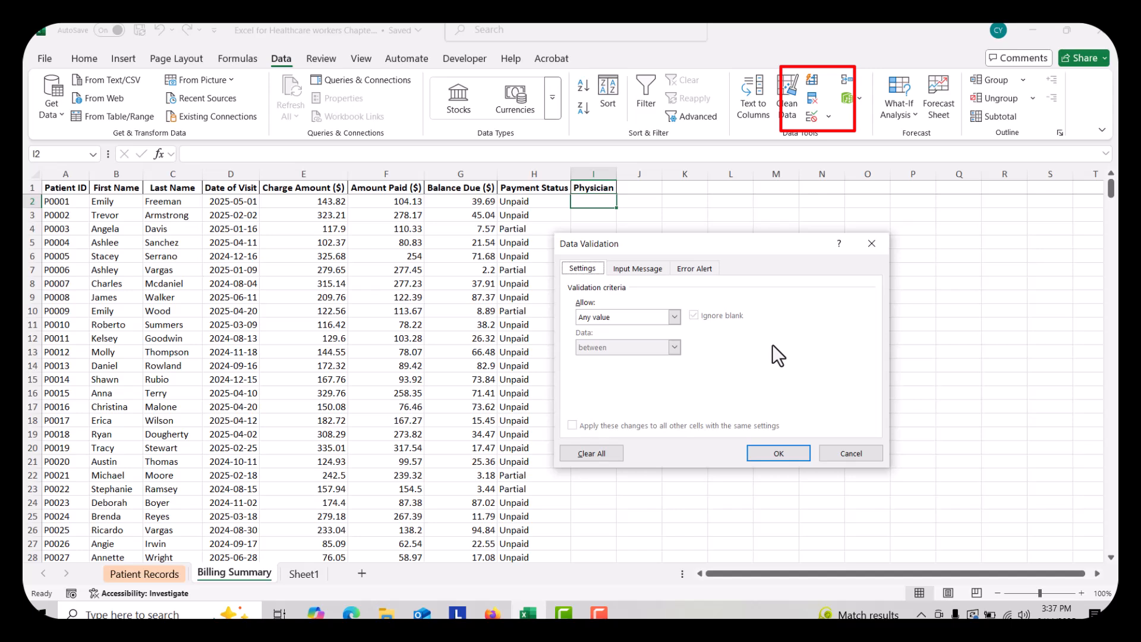
left_click(851, 454)
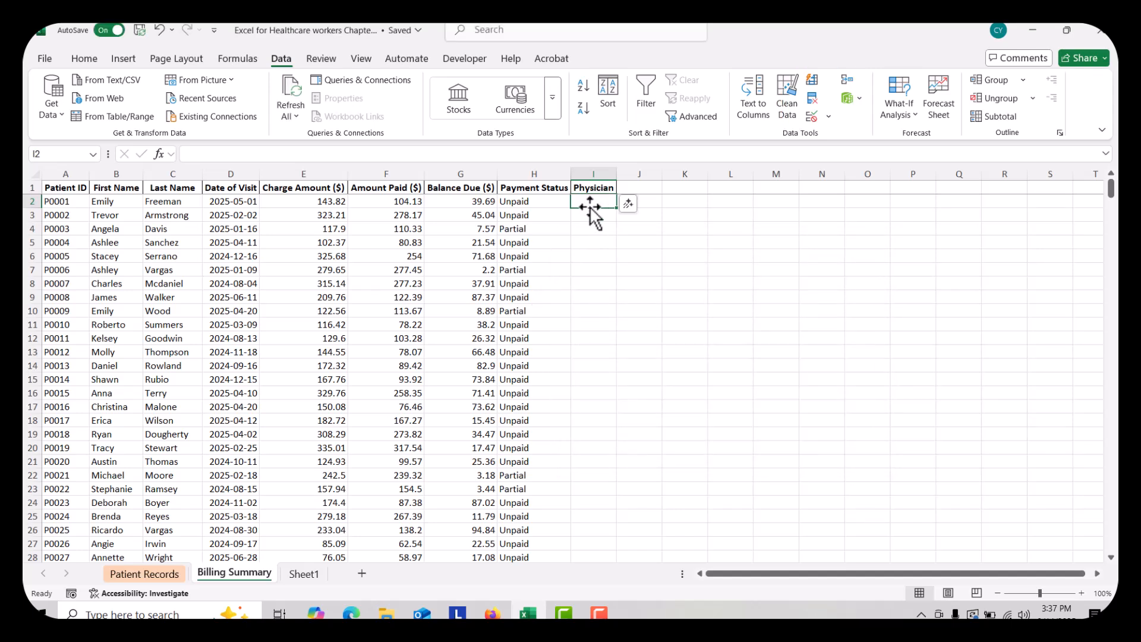
Apply data validation to Physician cells I2:I501, allowing a List whose source is four comma-separated doctor names.
left_click_drag(591, 208, 596, 527)
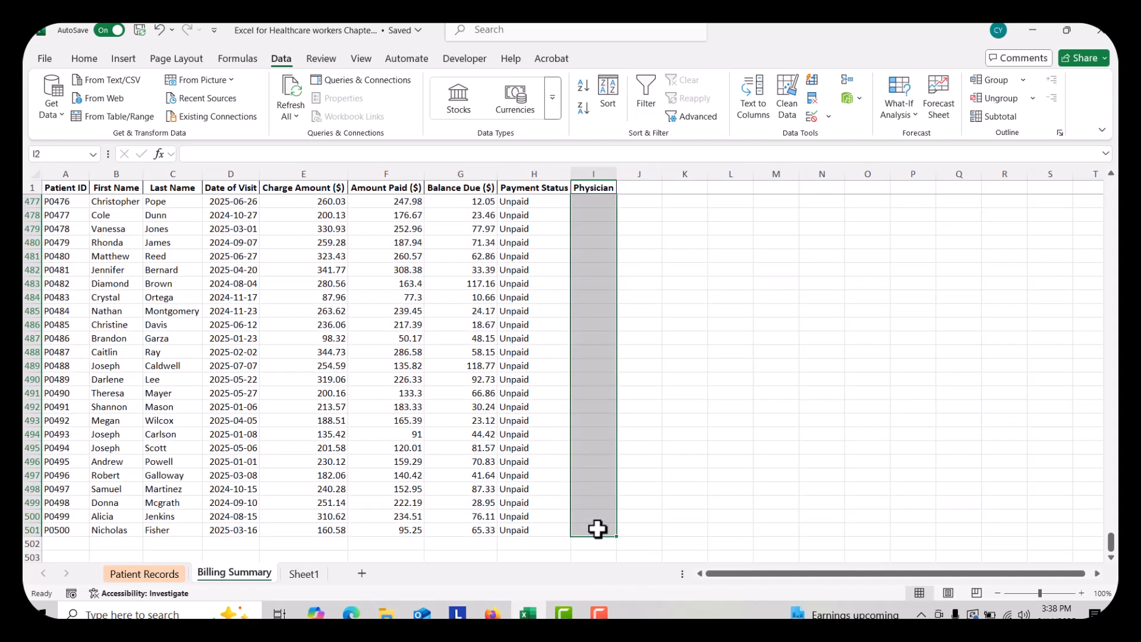
left_click(811, 117)
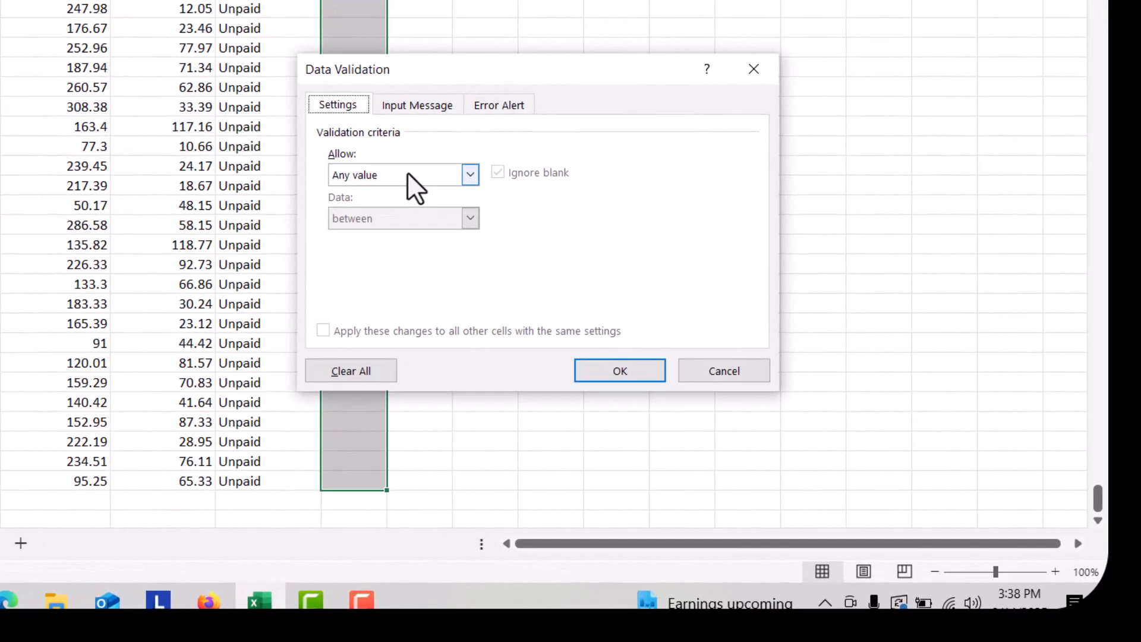
left_click(632, 316)
left_click(405, 237)
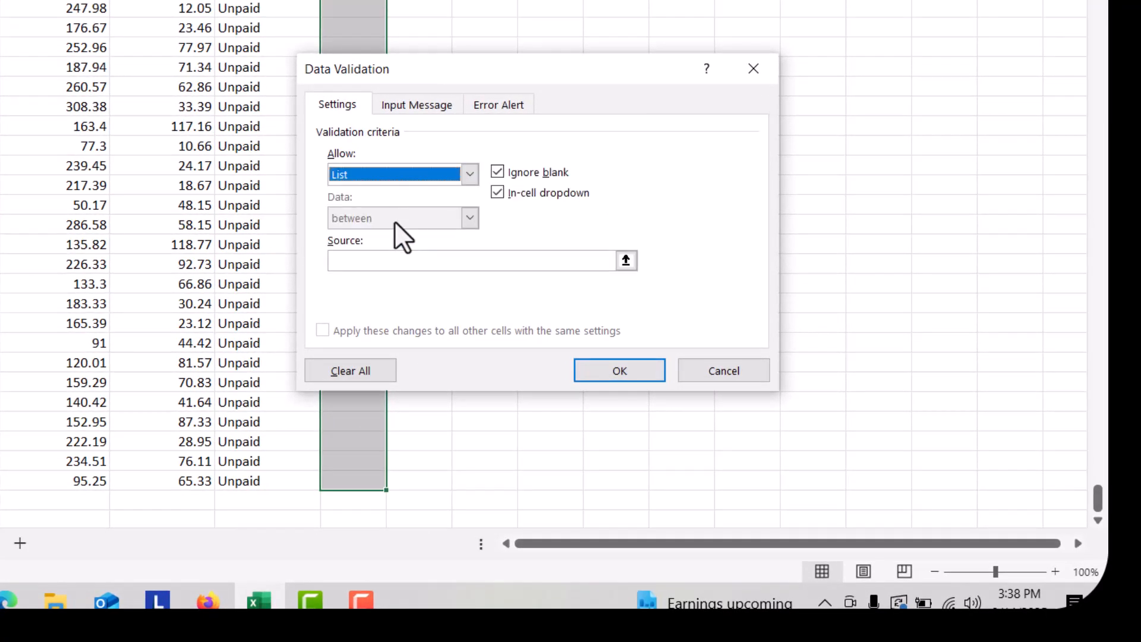
left_click(412, 260)
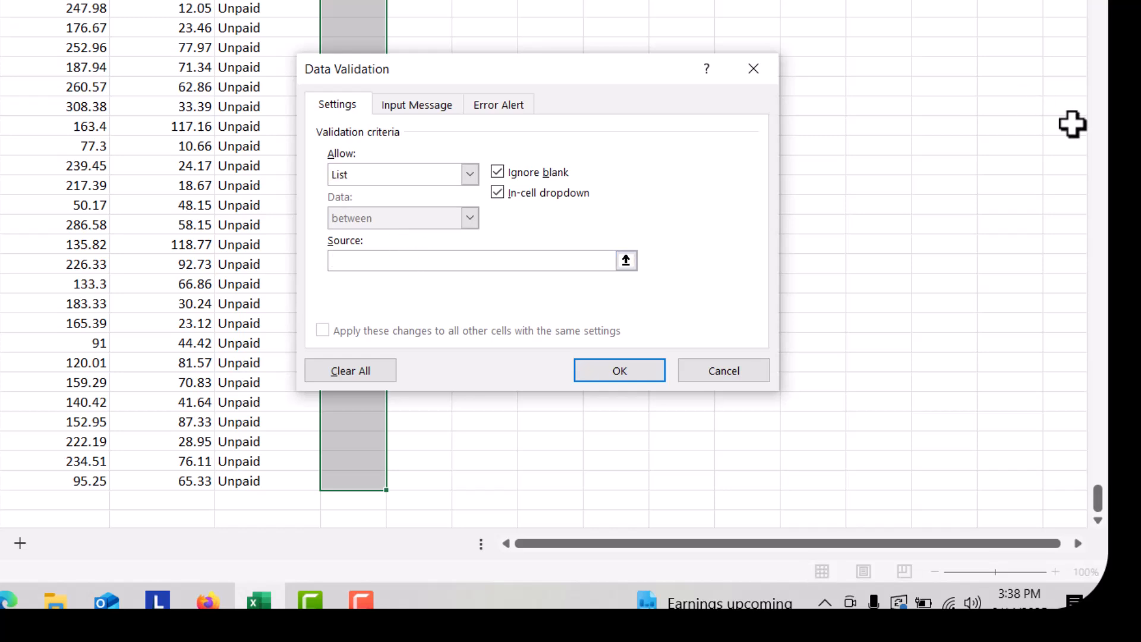
type("Dr. Phil, Dr. Bloomfield, ")
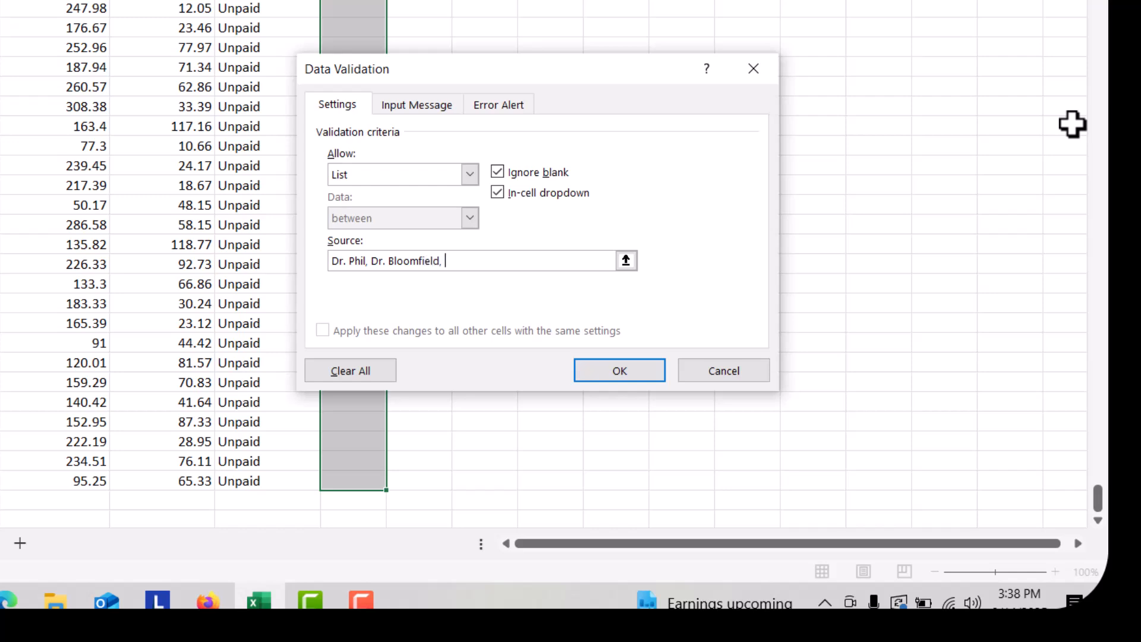
type("Dr. Wu, Dr.")
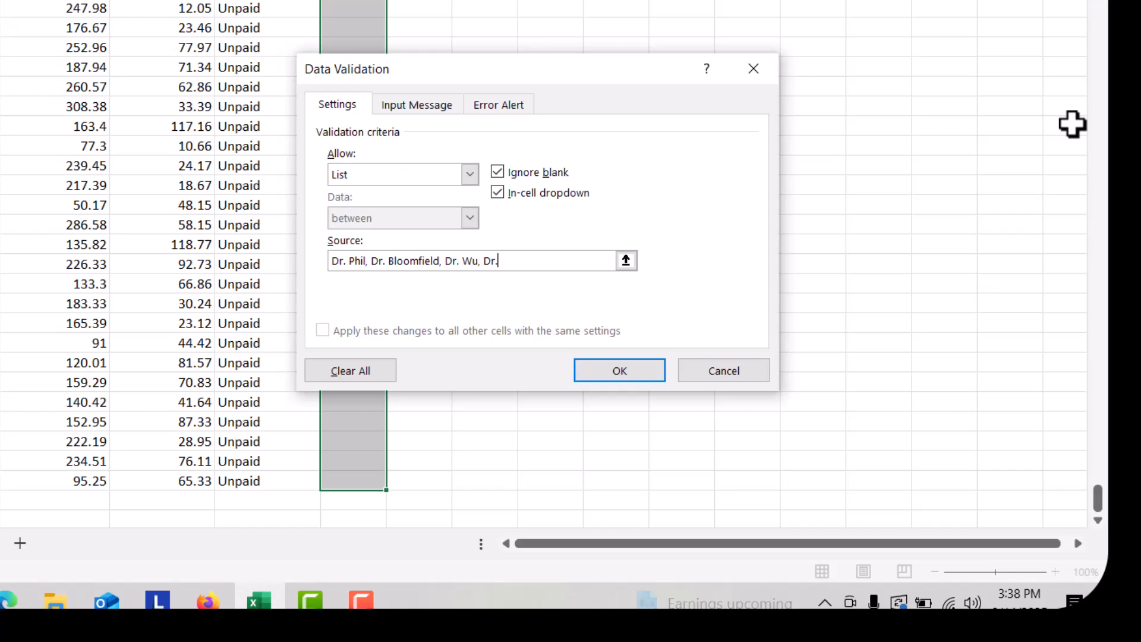
type(" Smith")
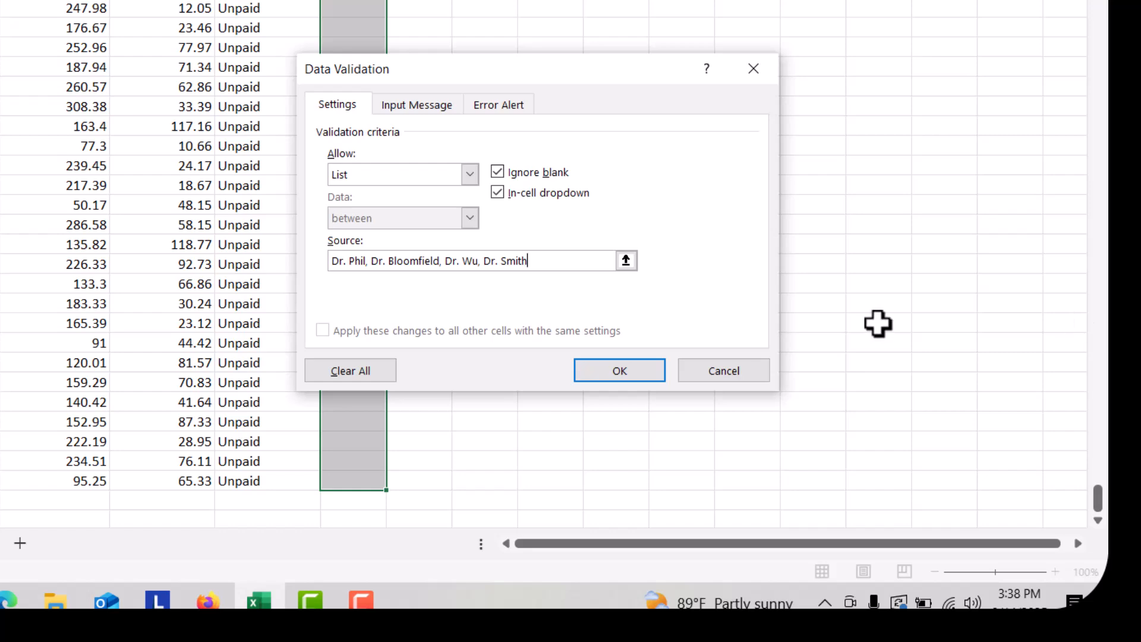
left_click(640, 381)
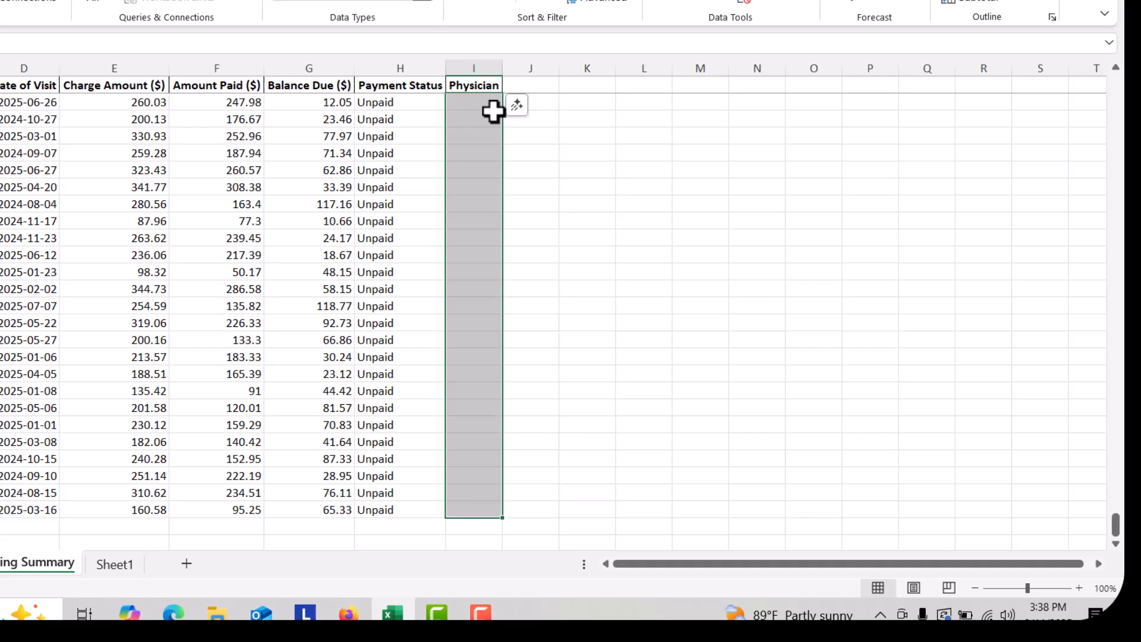
Fill Physician cells I477, I478 and I479 from their dropdown lists with the third, second and fourth doctor respectively.
left_click(494, 116)
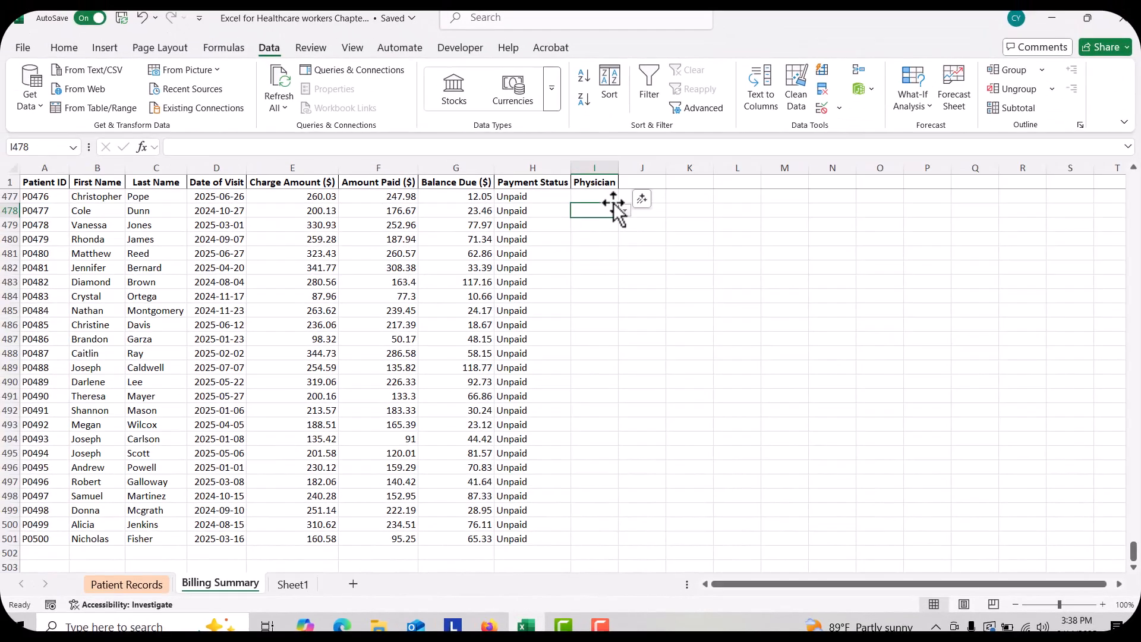
left_click(494, 102)
left_click(510, 104)
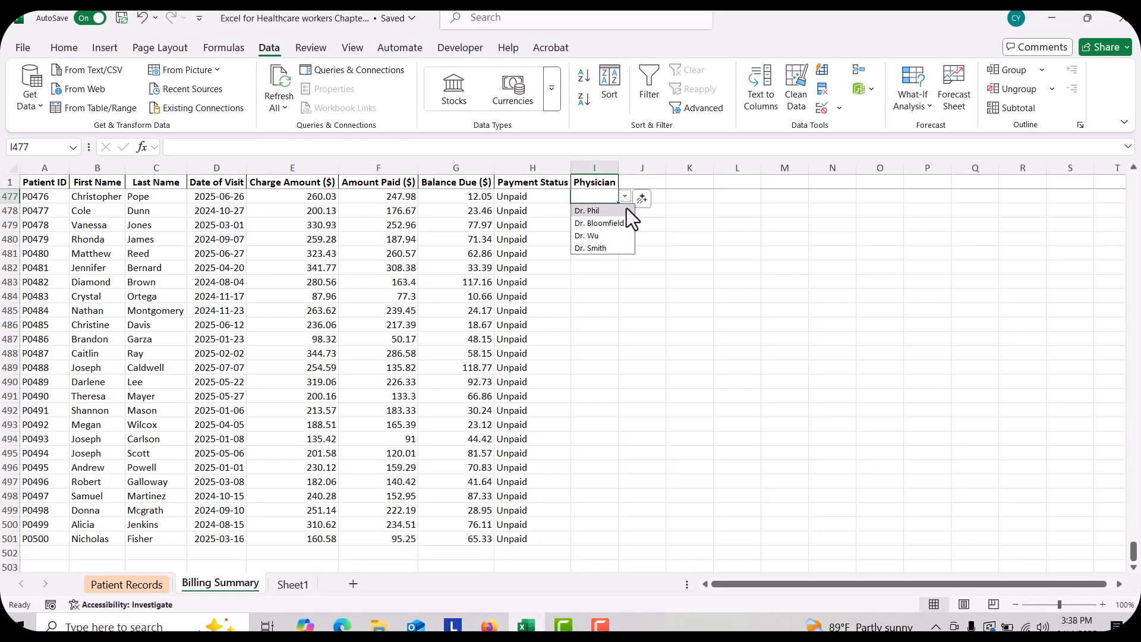
left_click(613, 238)
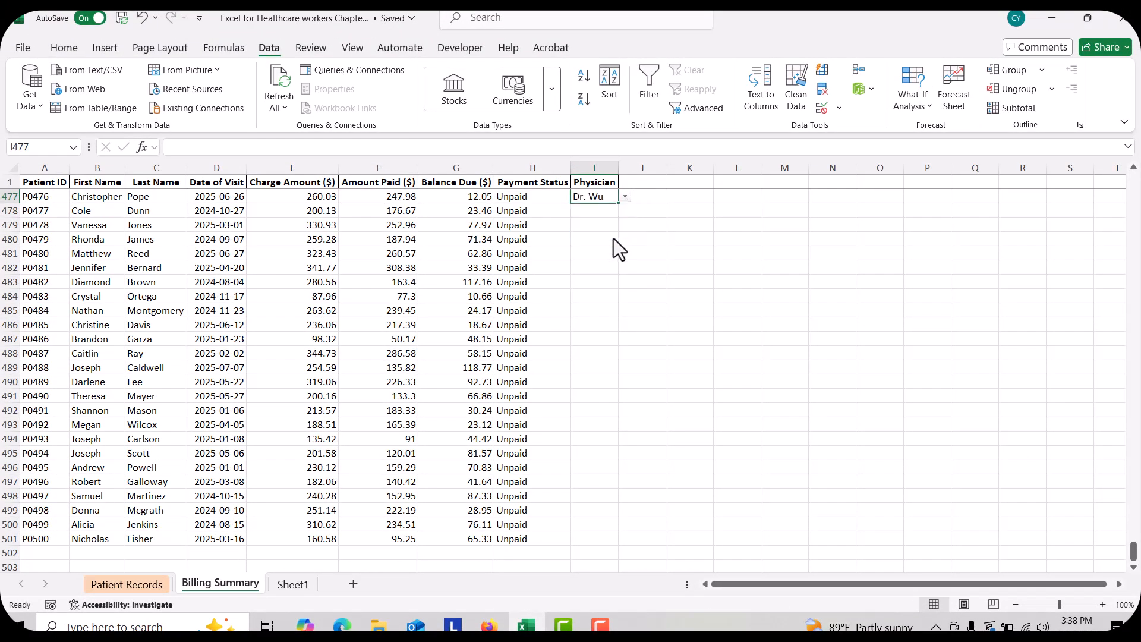
left_click(608, 213)
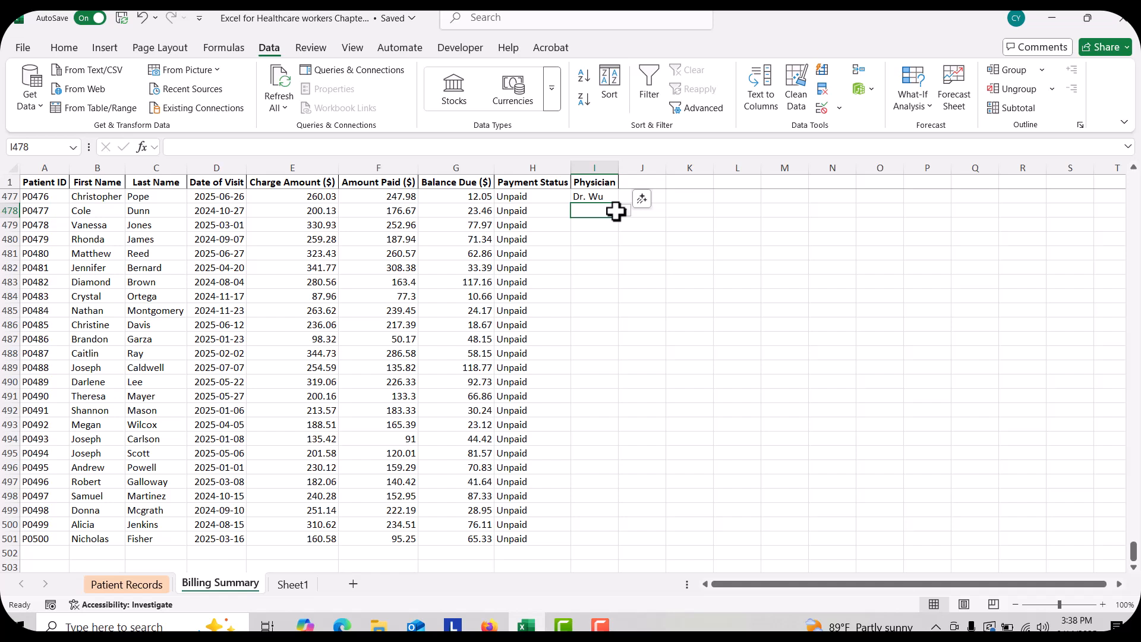
left_click(624, 215)
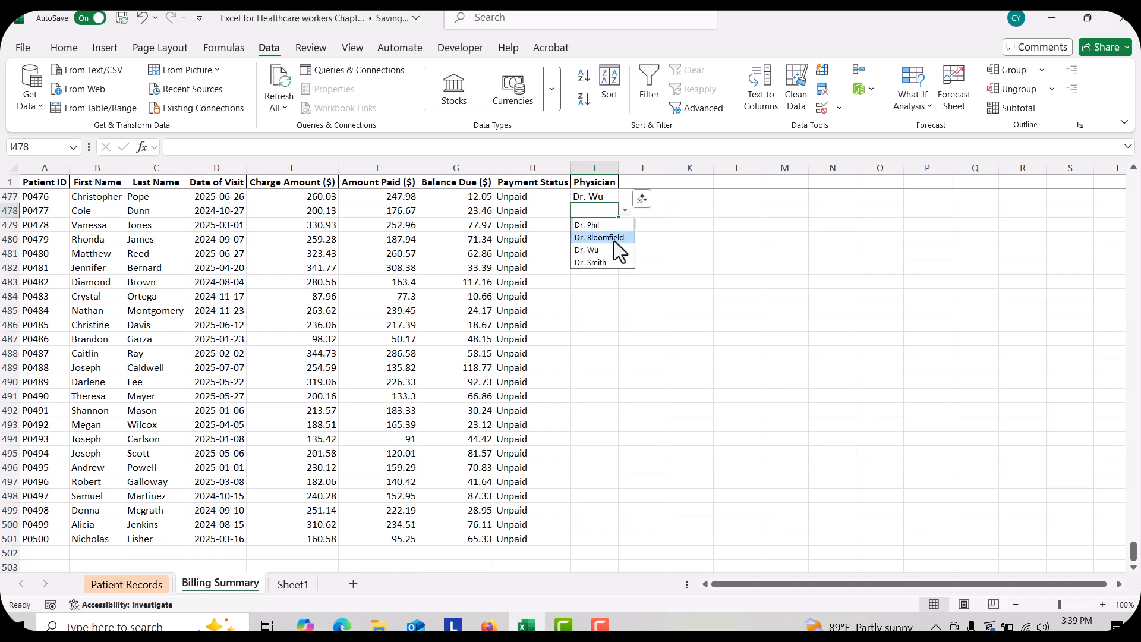
left_click(615, 238)
left_click(599, 224)
left_click(623, 226)
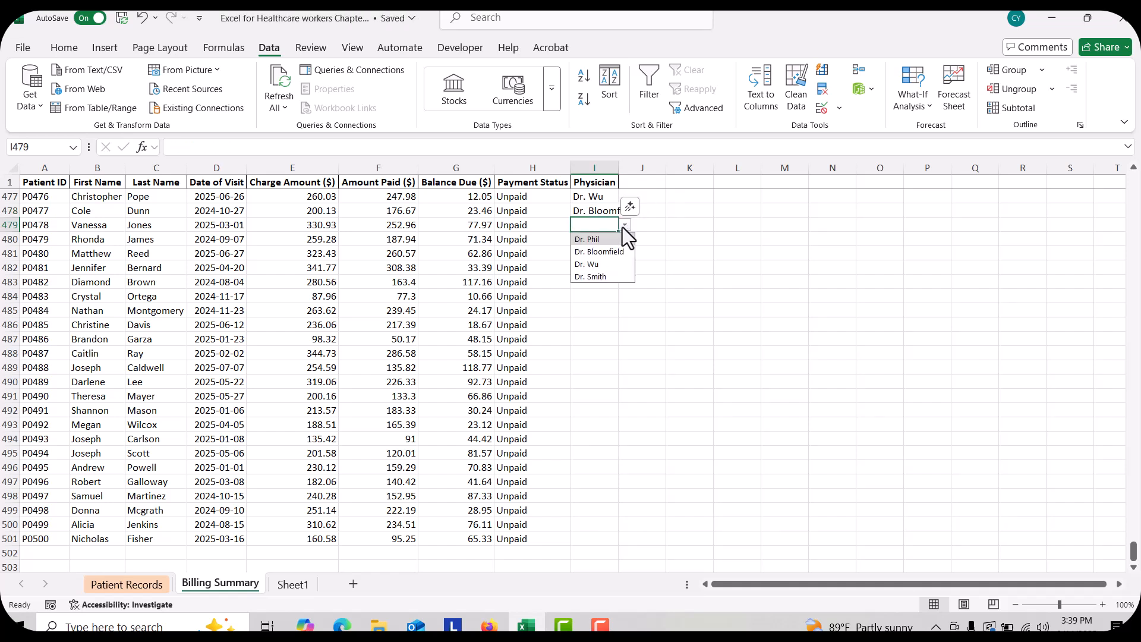
left_click(614, 278)
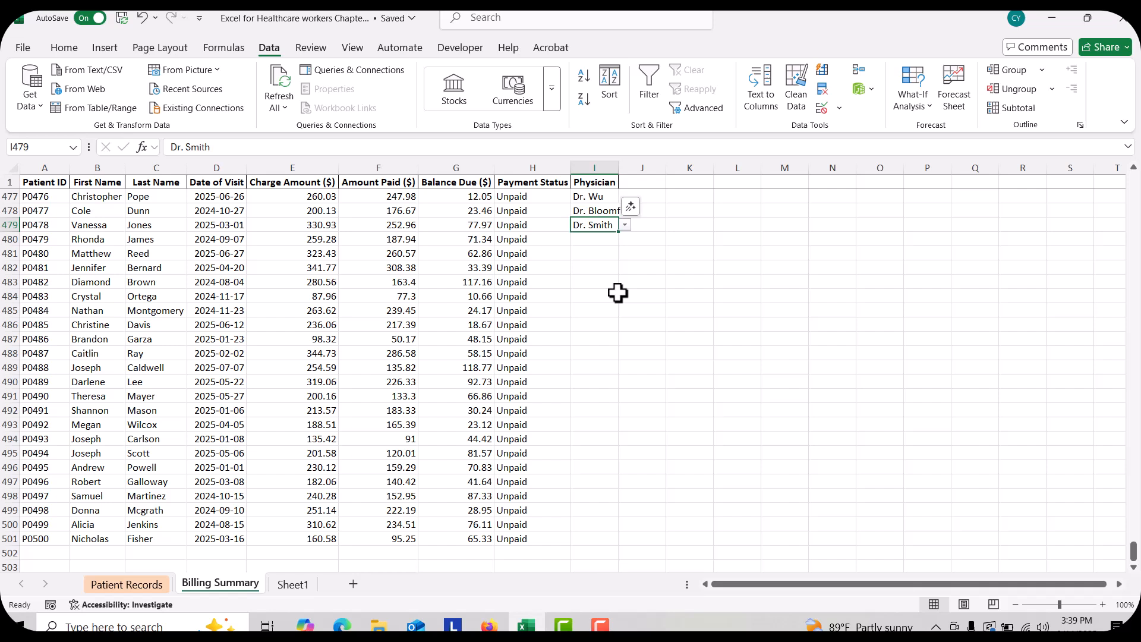
left_click(648, 339)
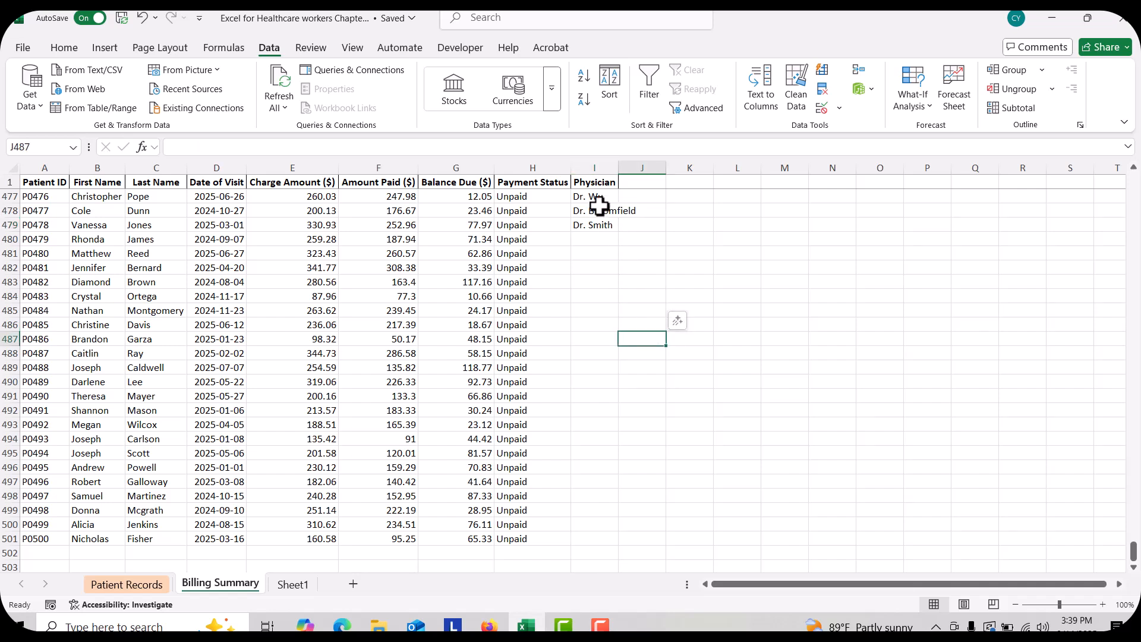
Delete cells I477:I480 in the Physician column, shifting cells left.
left_click_drag(592, 199, 584, 241)
right_click(584, 240)
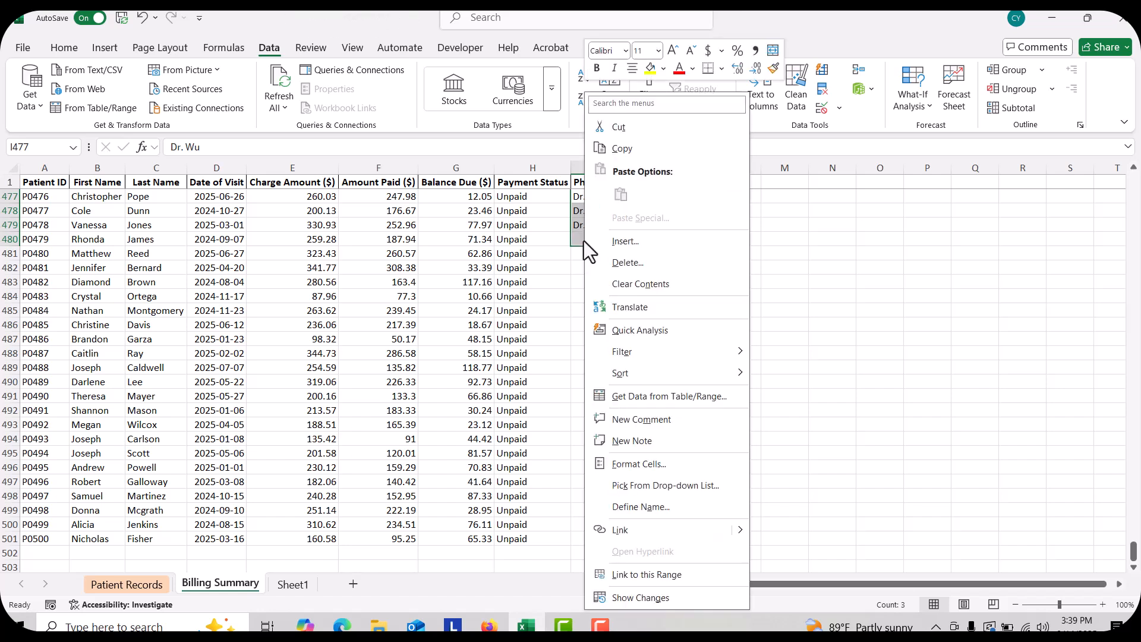
left_click(632, 265)
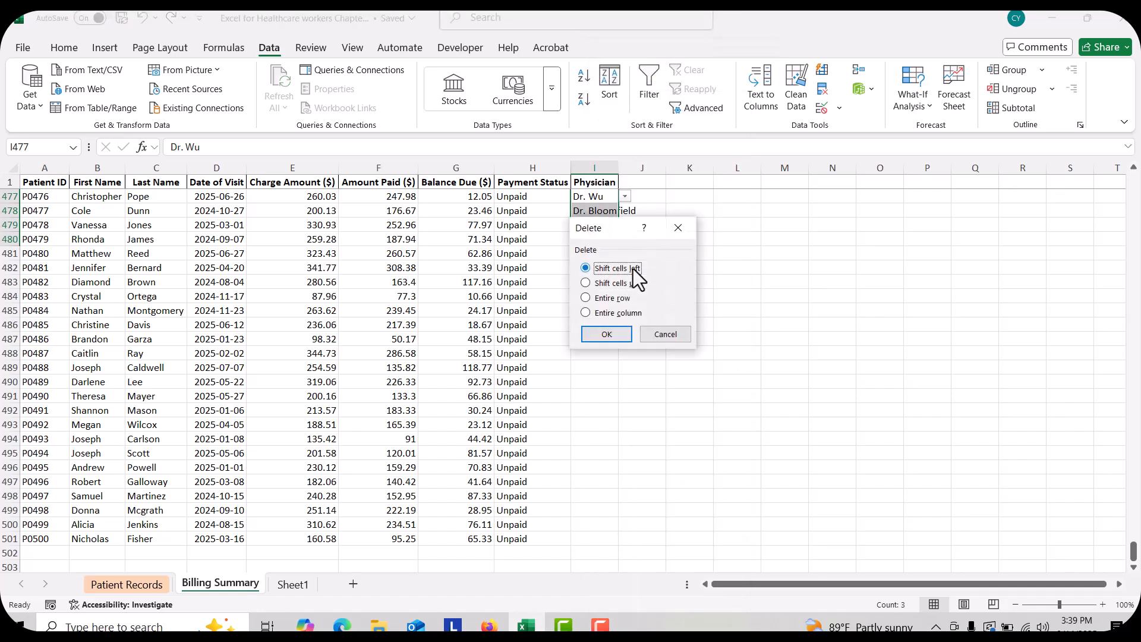
left_click(614, 334)
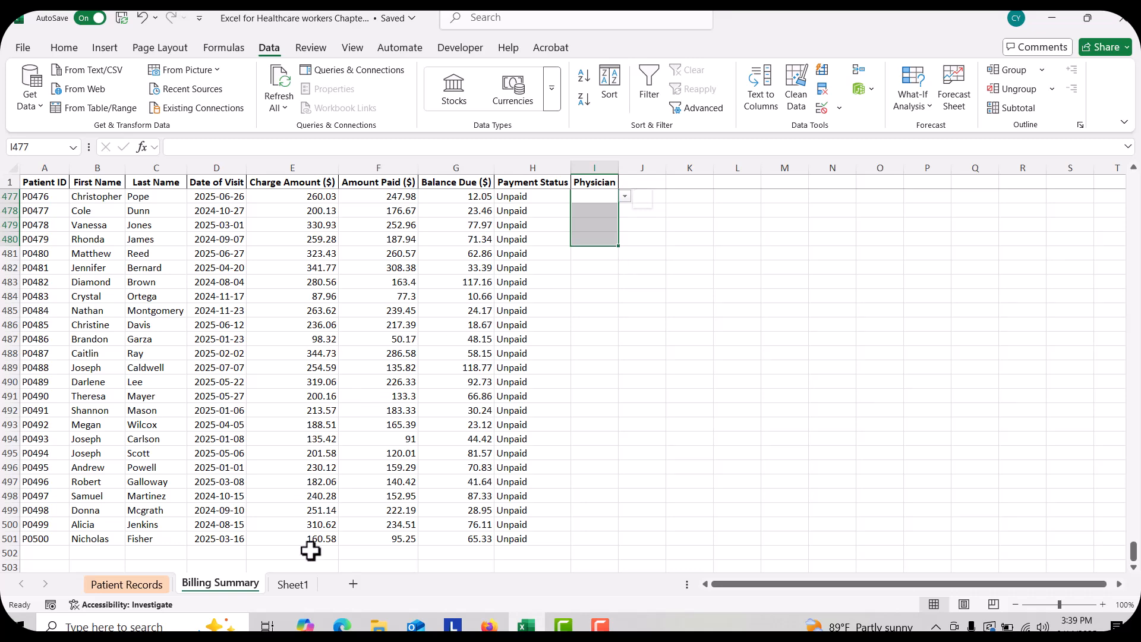
Rename the Sheet1 worksheet as "Doctor Names".
left_click(299, 588)
double_click(299, 586)
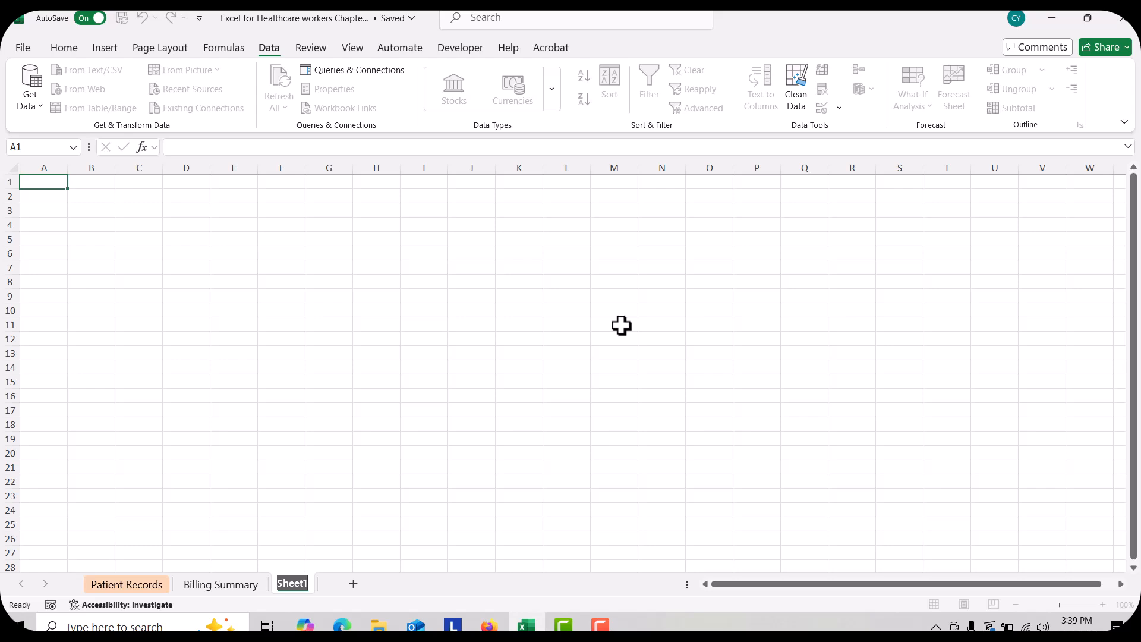
type("Do")
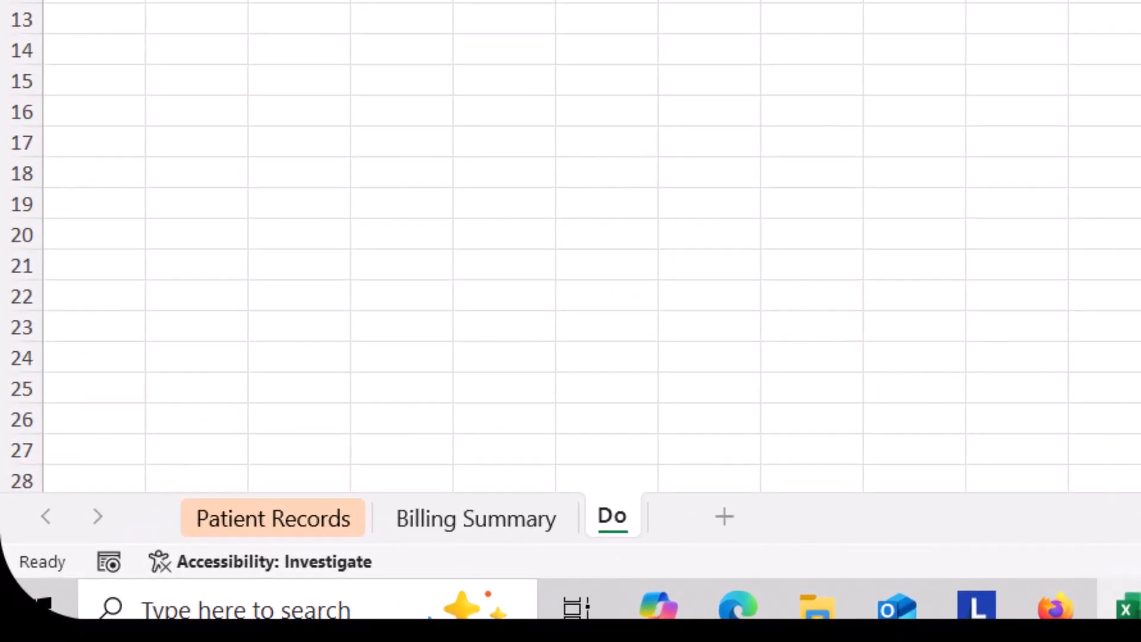
type("ct")
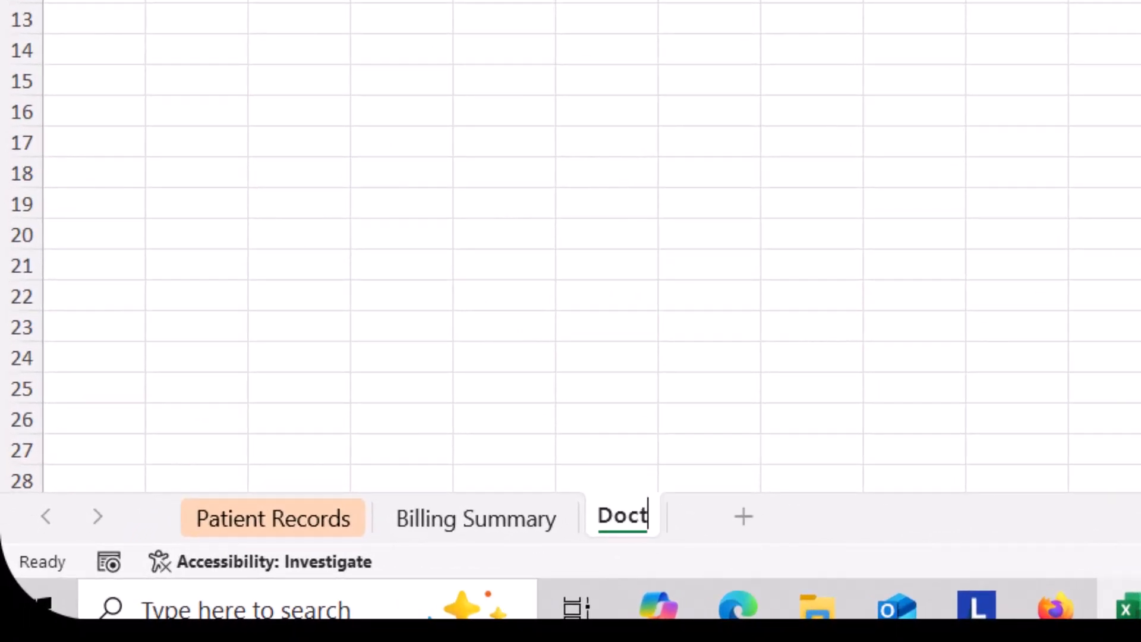
type("or Names")
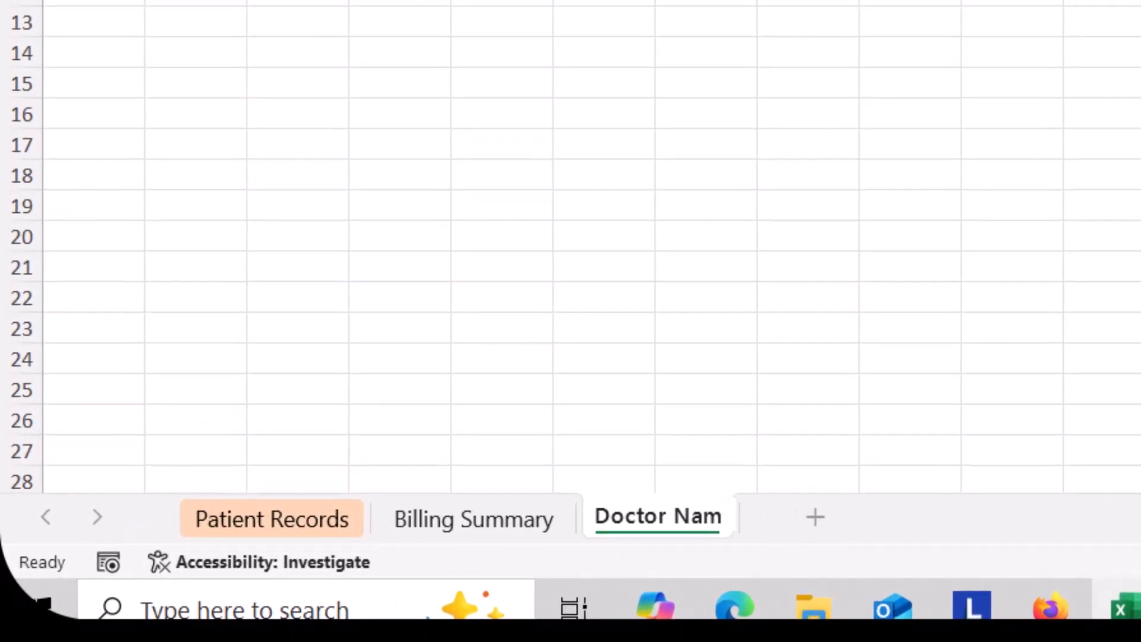
key("Return")
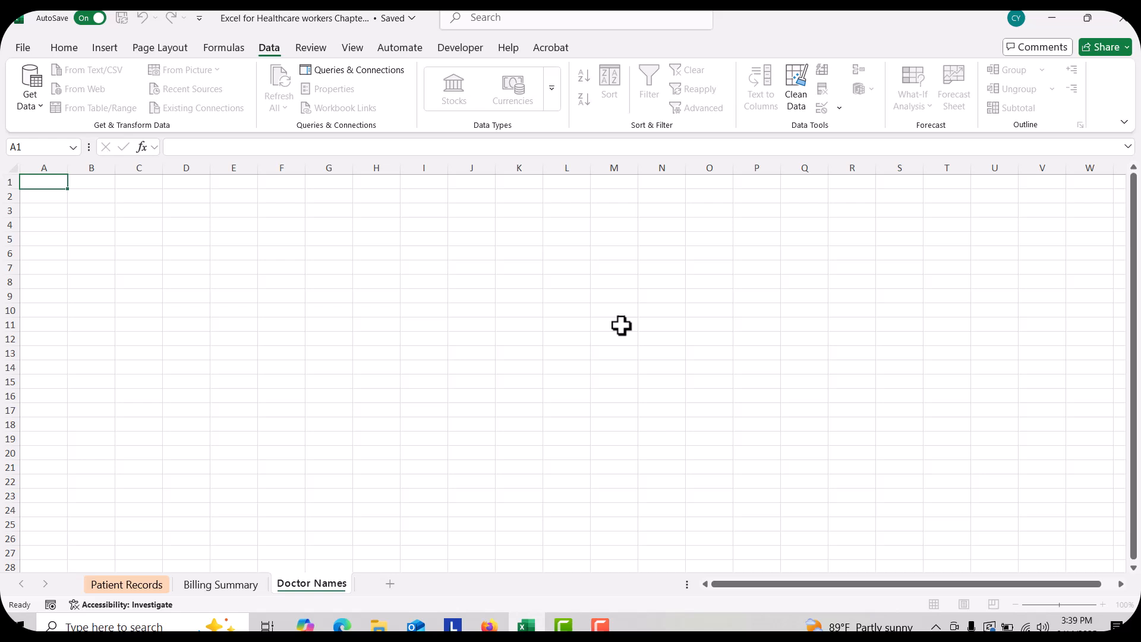
left_click(621, 325)
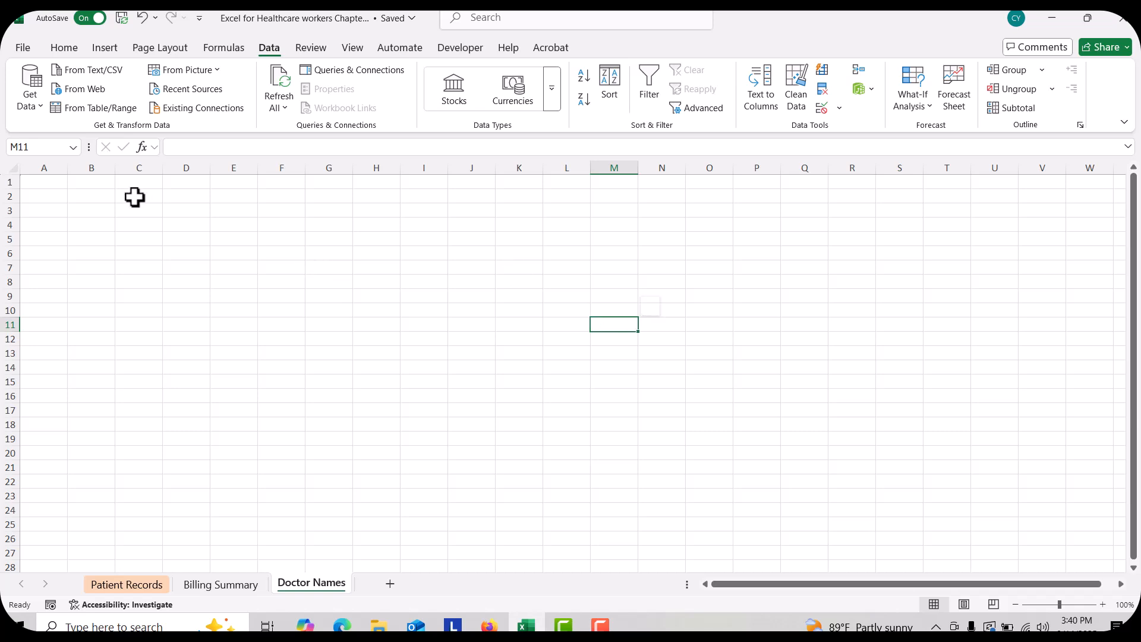
Enter the header "Doctors" in A1 of the Doctor Names sheet and the first two doctors' names in A2 and A3.
left_click(40, 186)
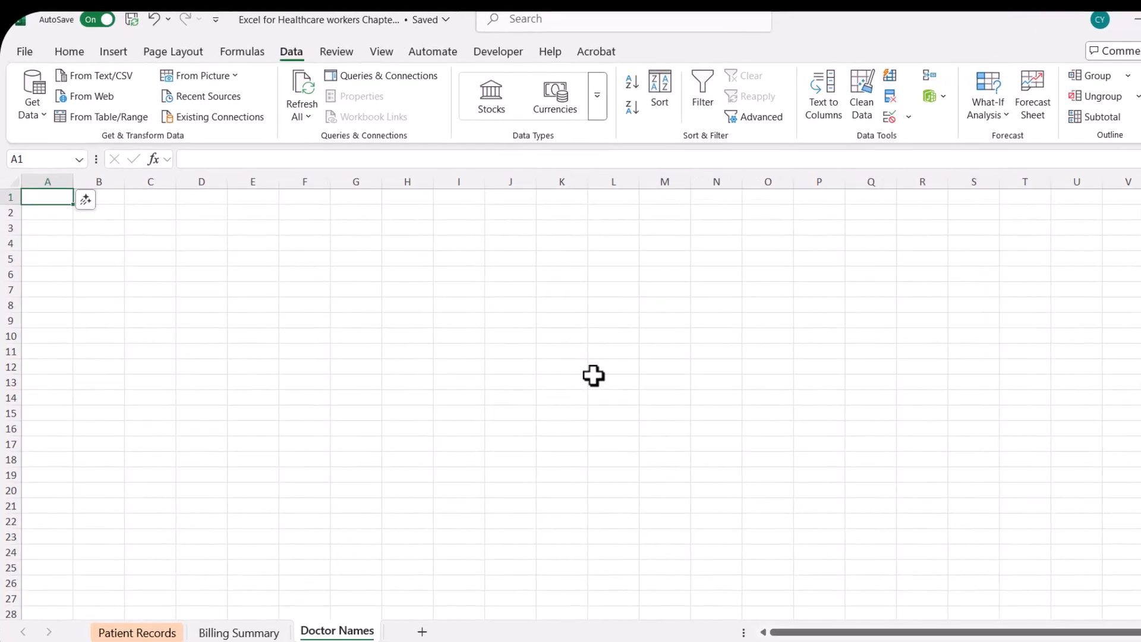
type("Doctors")
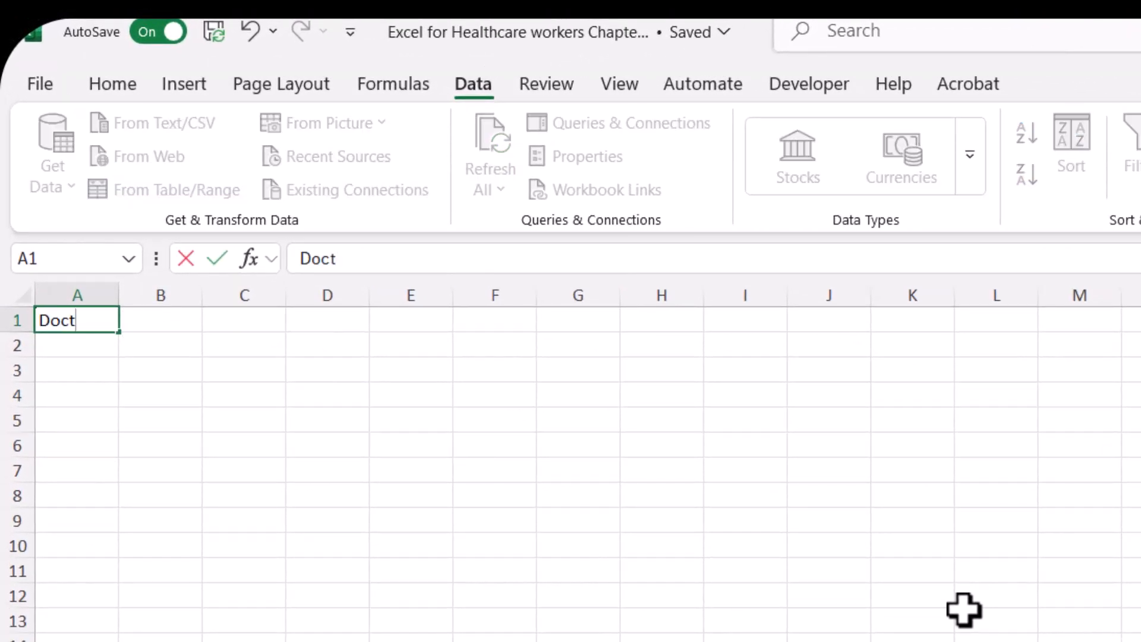
key("Return")
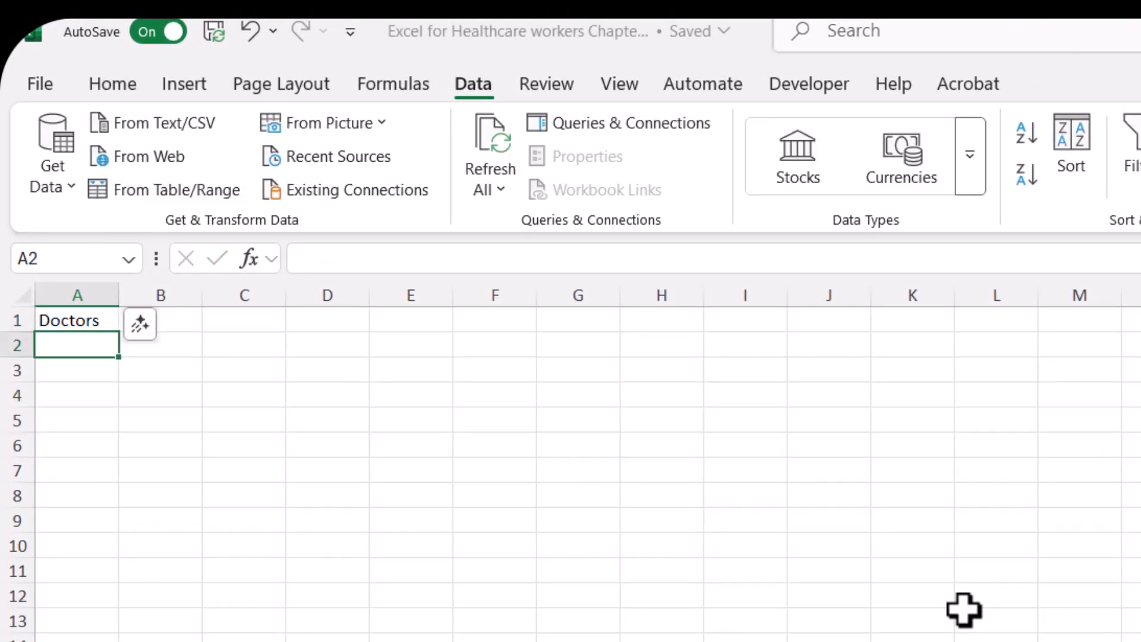
type("Dr. Smith")
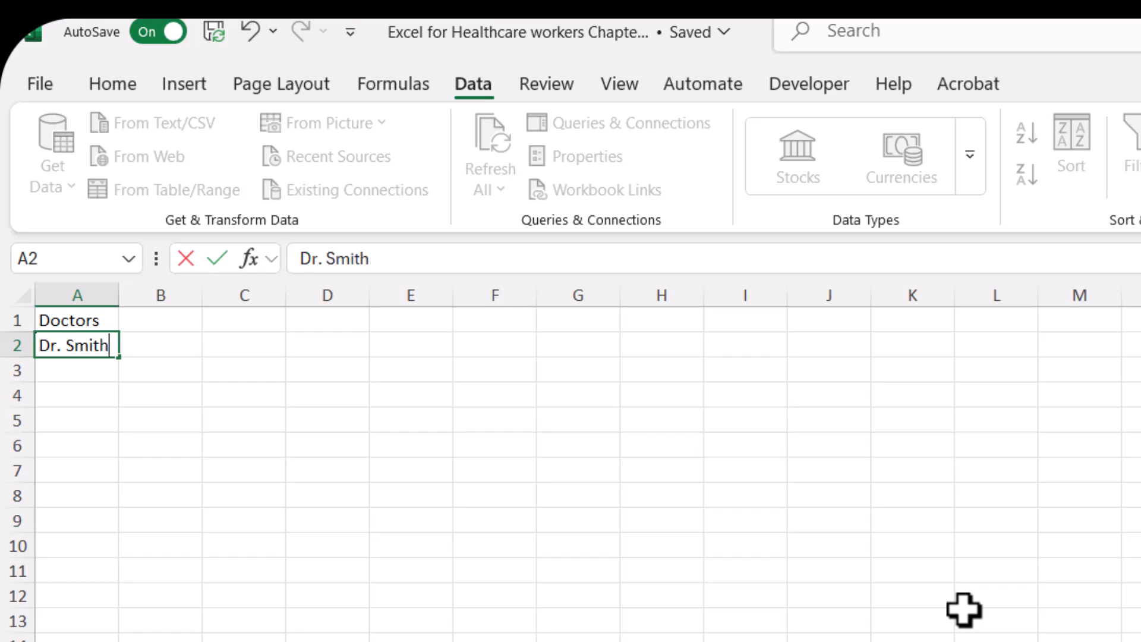
key("Return")
type("D")
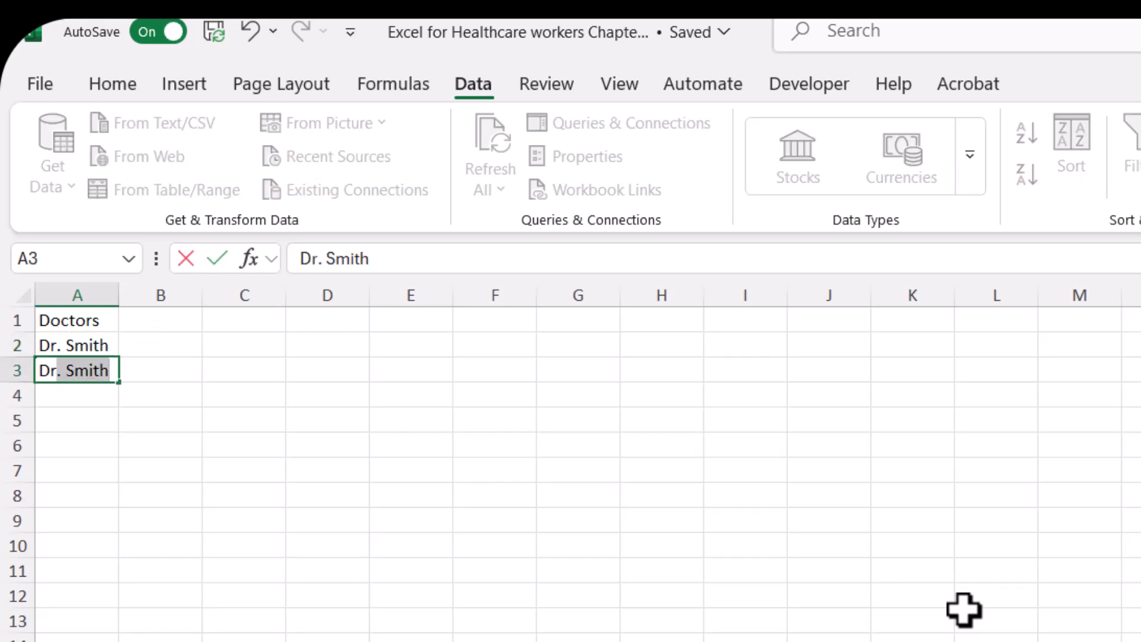
type("r. Hon")
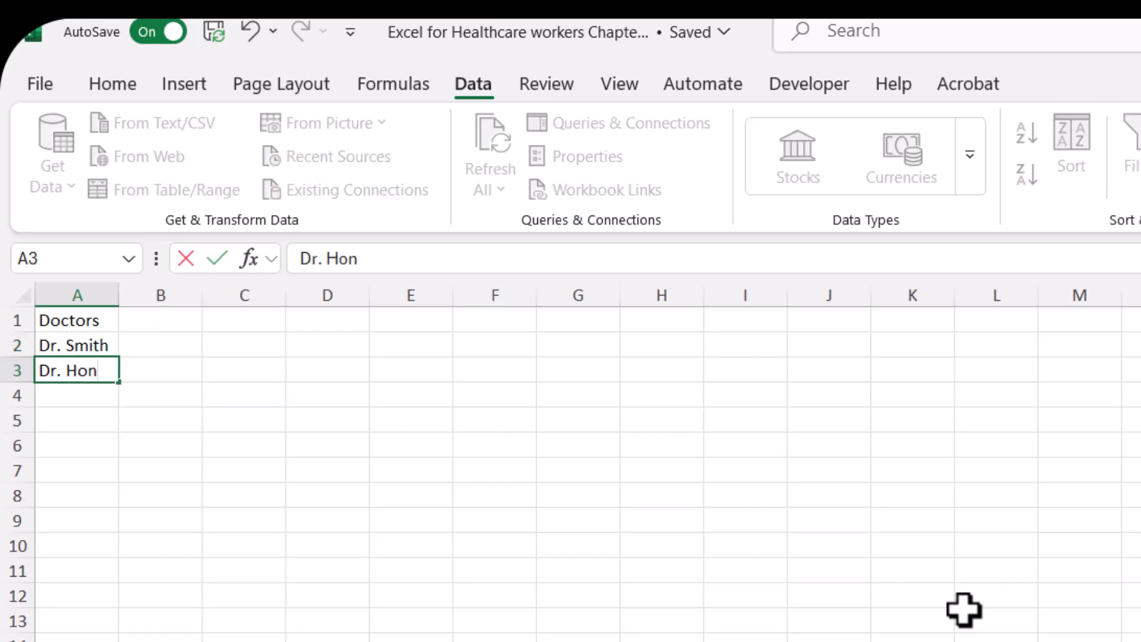
key("Return")
Add three more doctors' names to the Doctors list in cells A4, A5 and A6.
type("Dr")
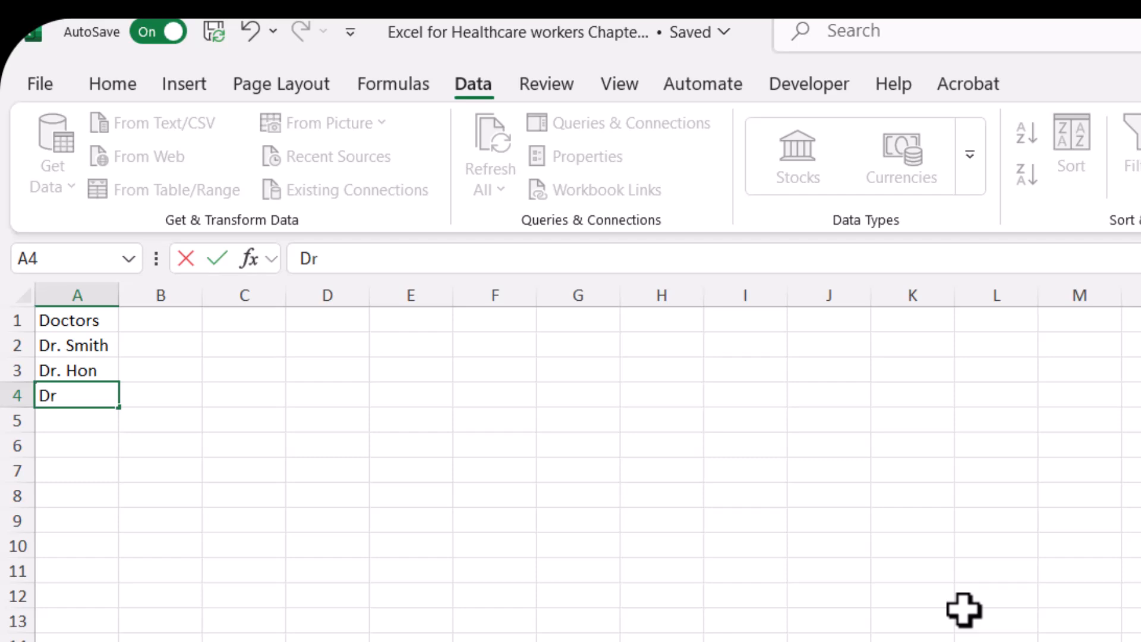
type(". Bl")
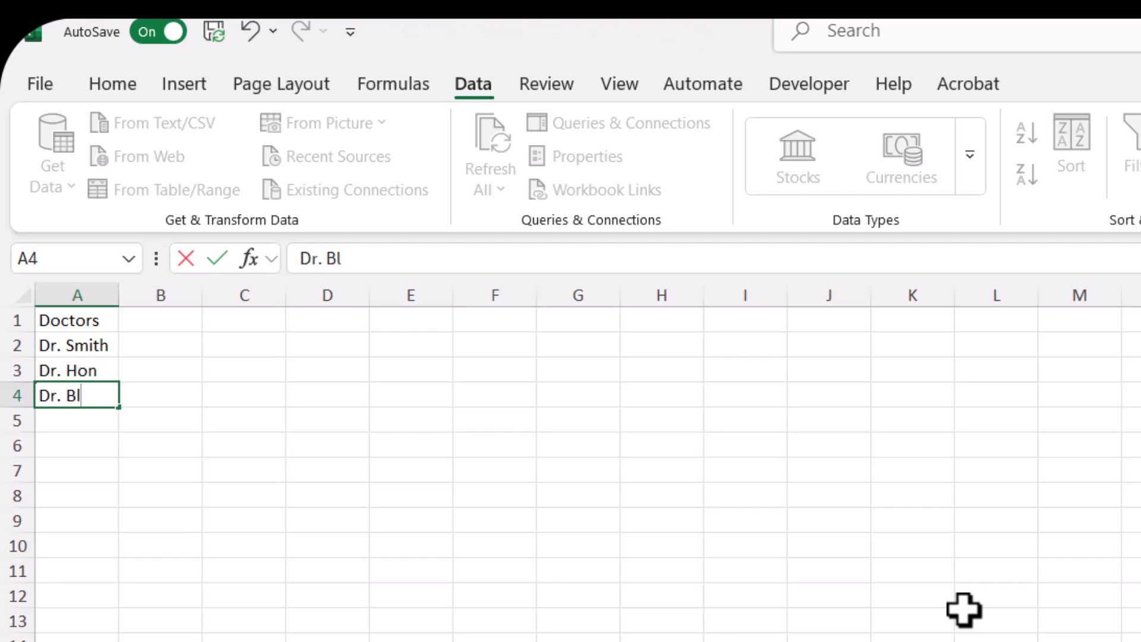
type("oomfield")
key("Return")
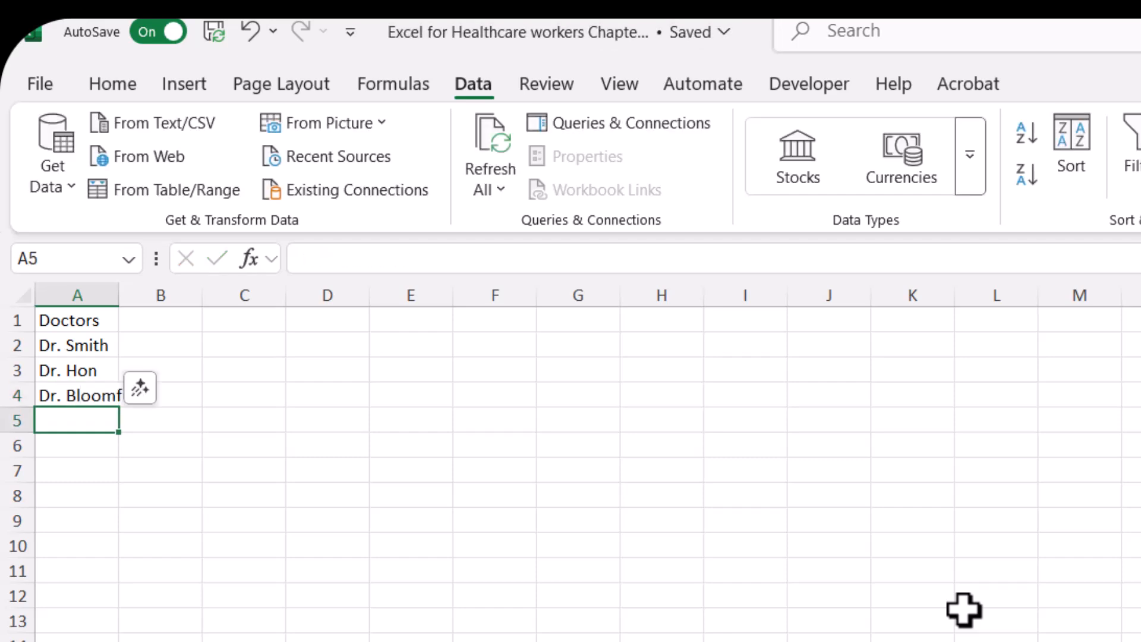
type("Dr. Starnes")
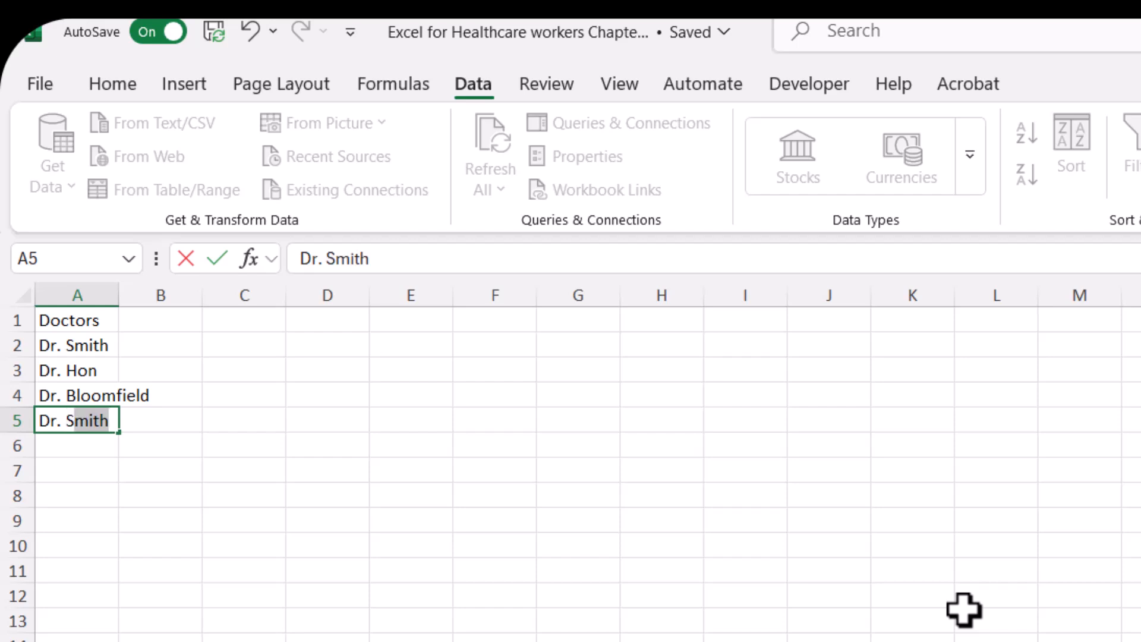
key("Return")
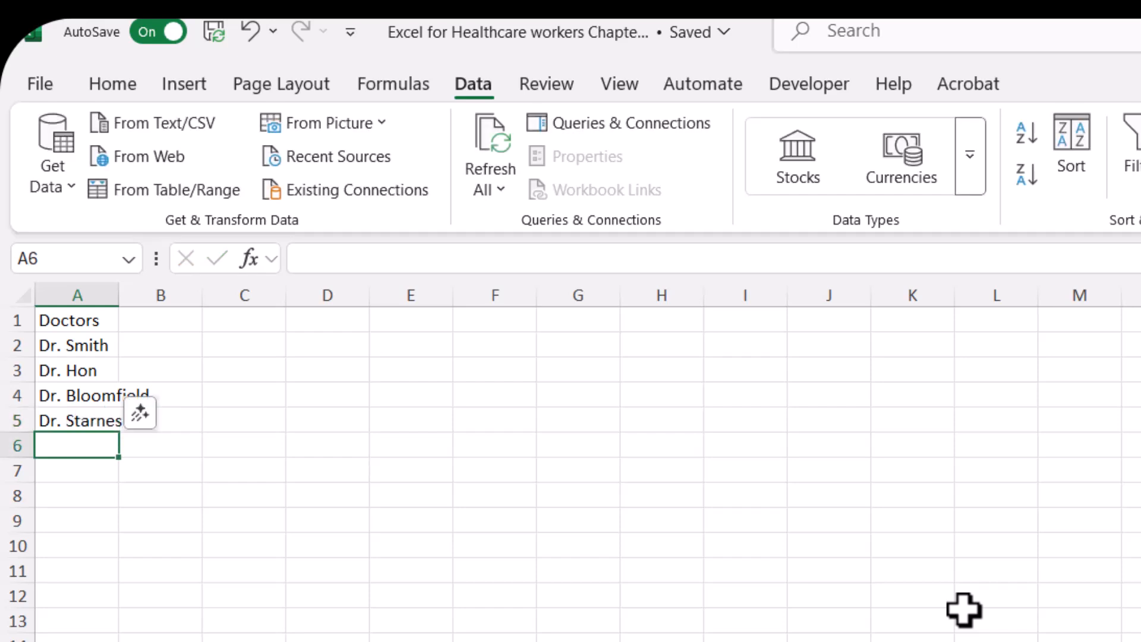
type("Dr.")
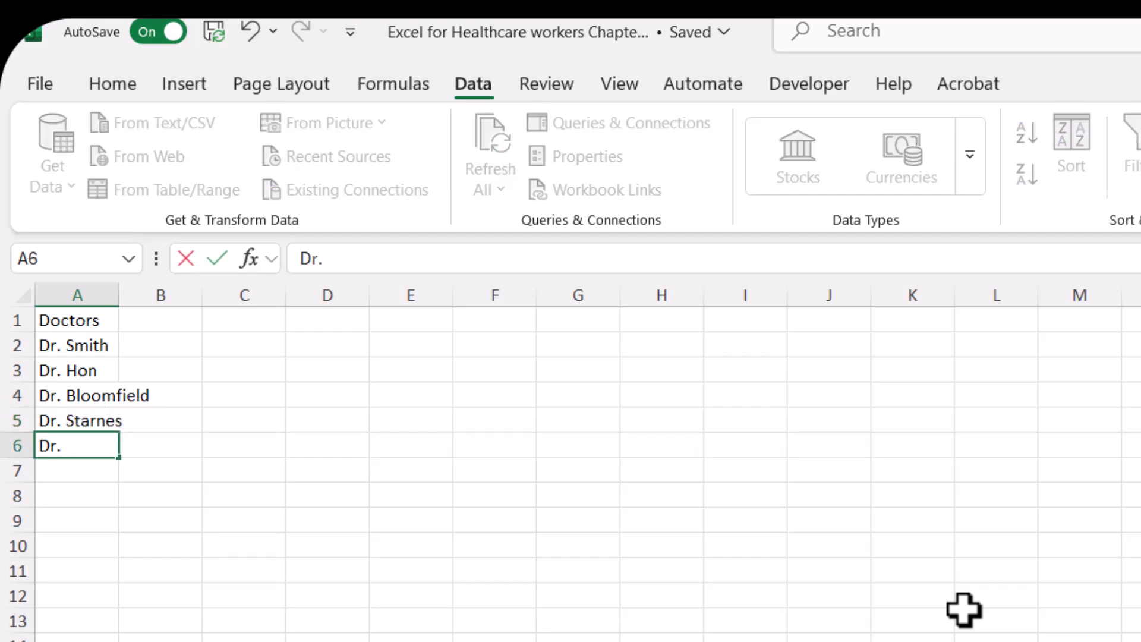
type(" Johnson")
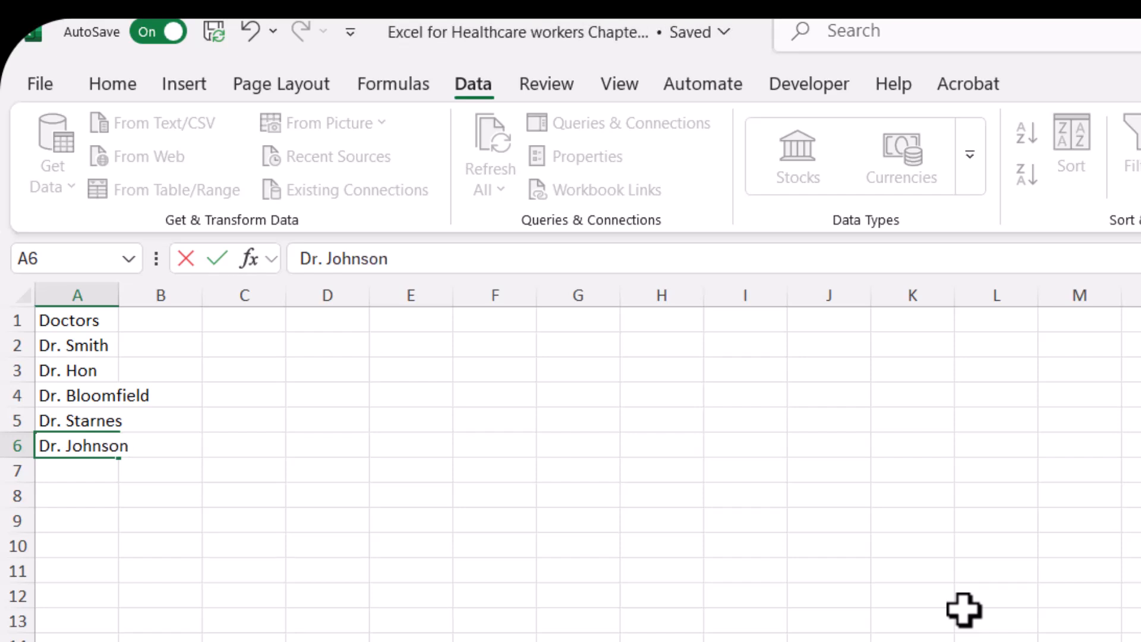
left_click(964, 609)
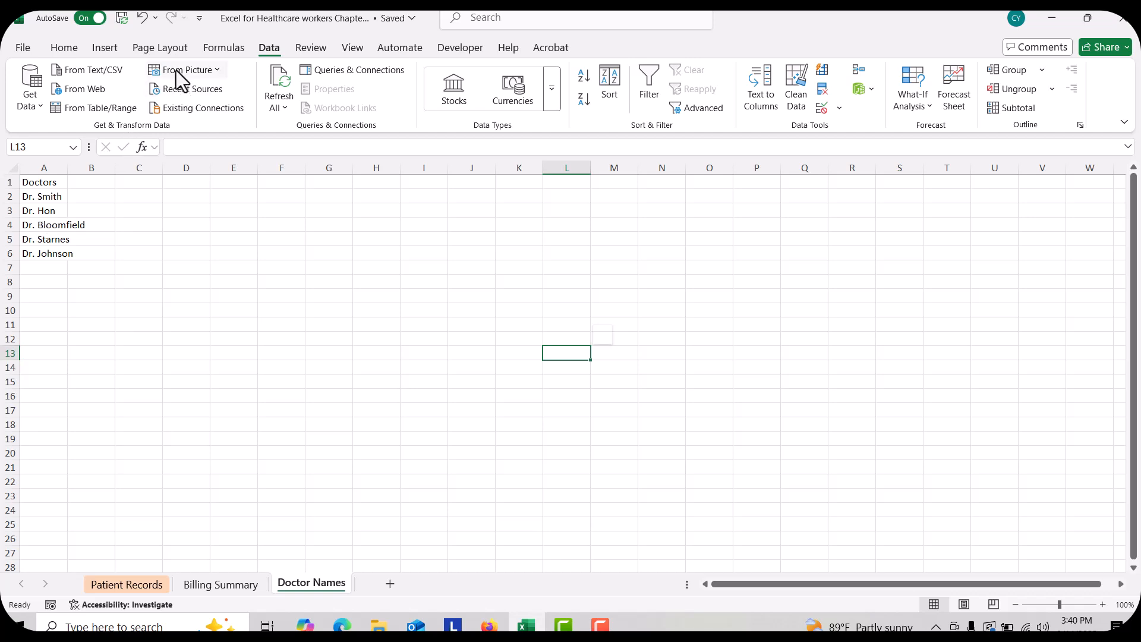
Define the name DoctorsList with Workbook scope for the doctor entries in A2:A6 of the Doctor Names sheet.
left_click(221, 47)
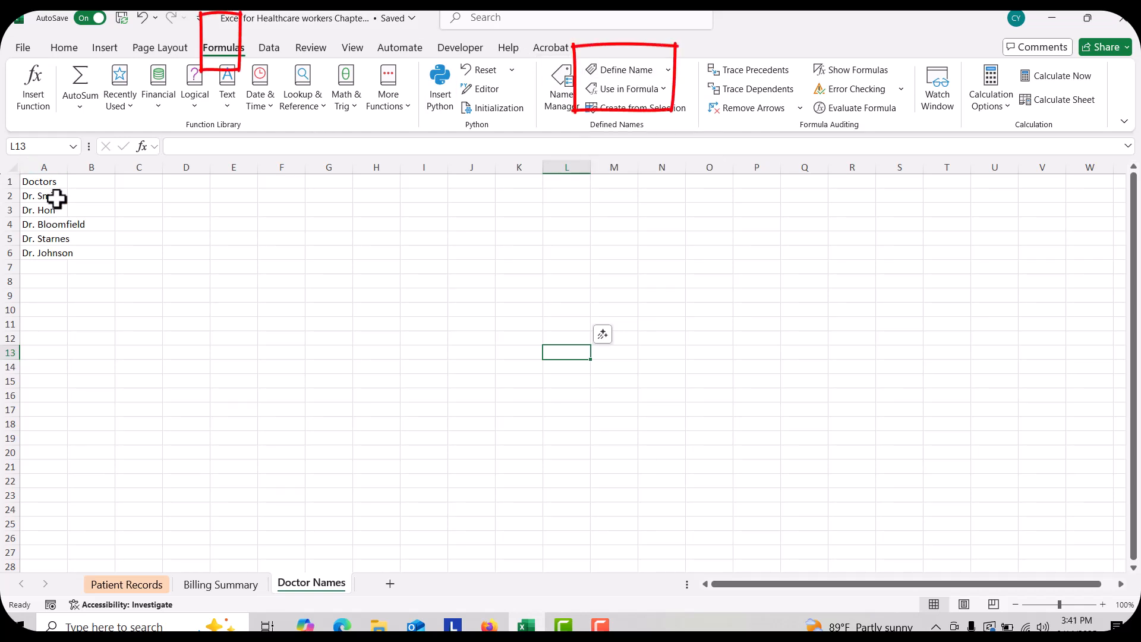
left_click_drag(50, 195, 48, 258)
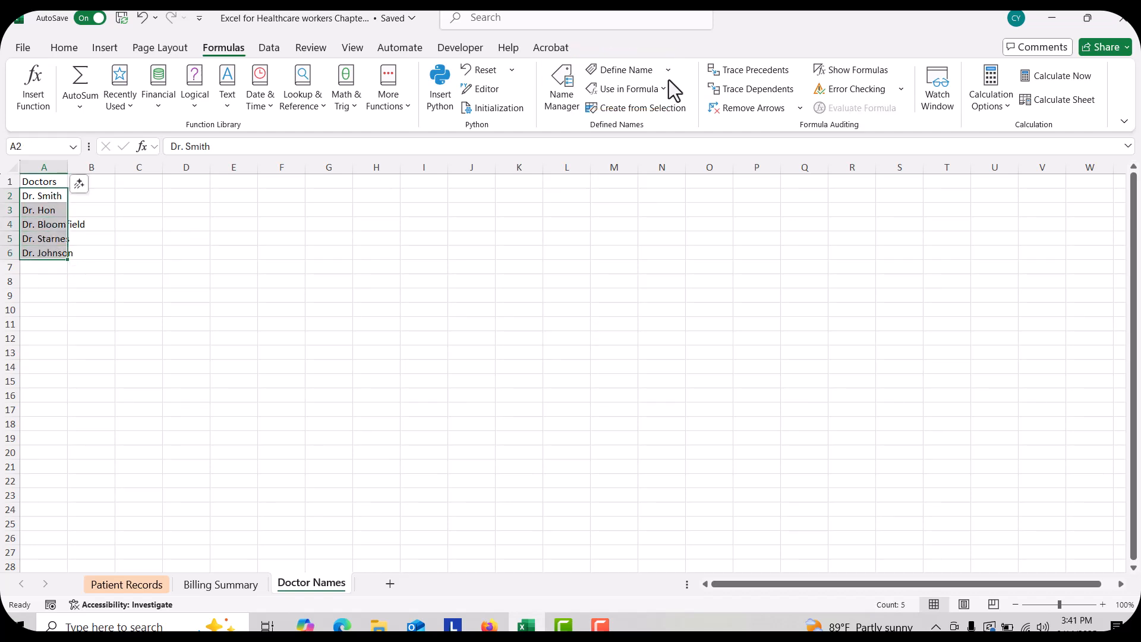
left_click(639, 70)
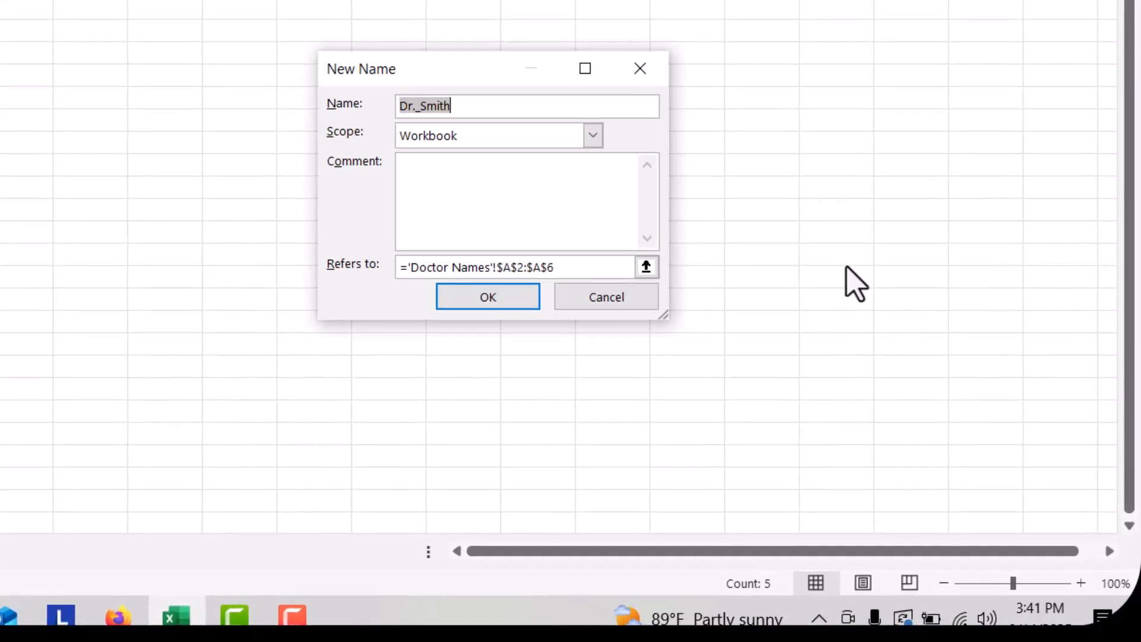
type("Doctor")
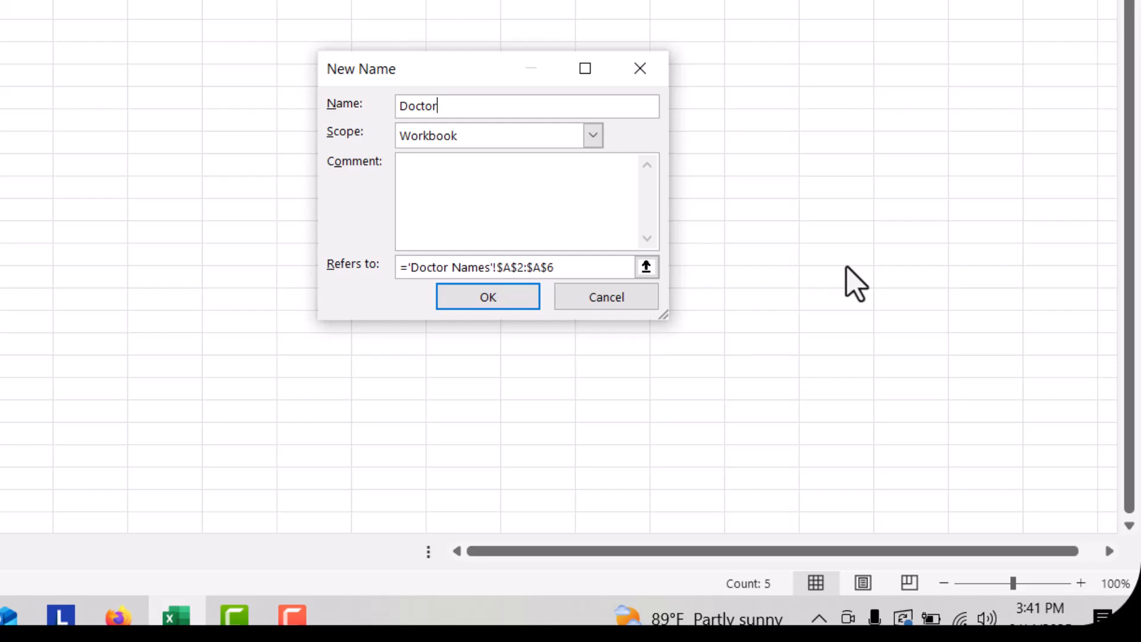
type("s_List")
key("BackSpace")
key("BackSpace")
key("BackSpace")
key("BackSpace")
type("List")
left_click(566, 138)
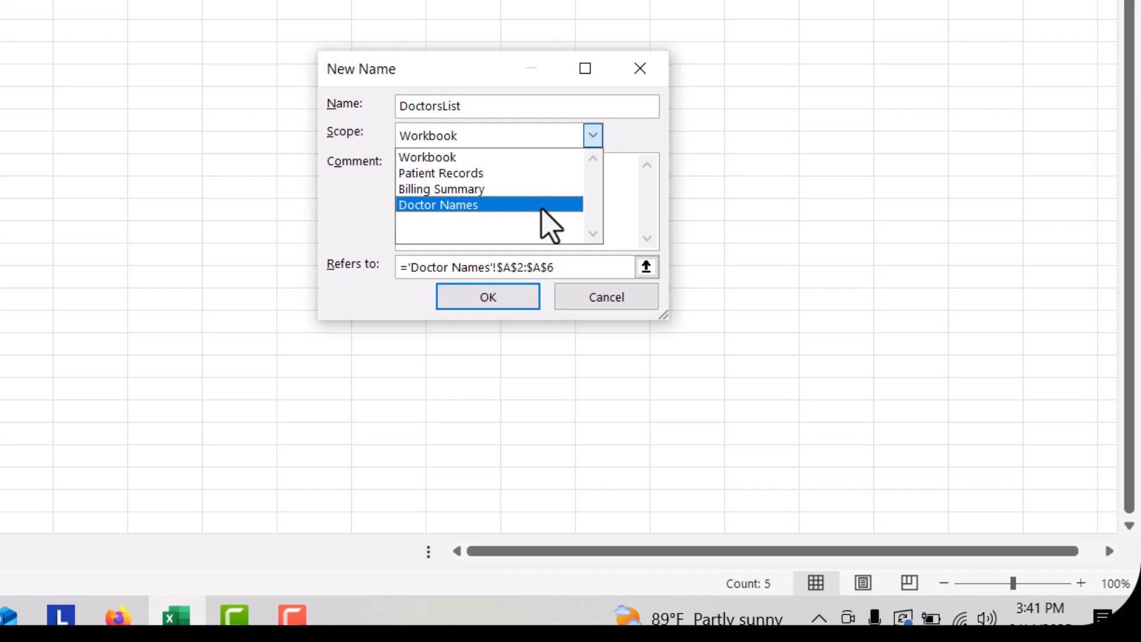
left_click(538, 154)
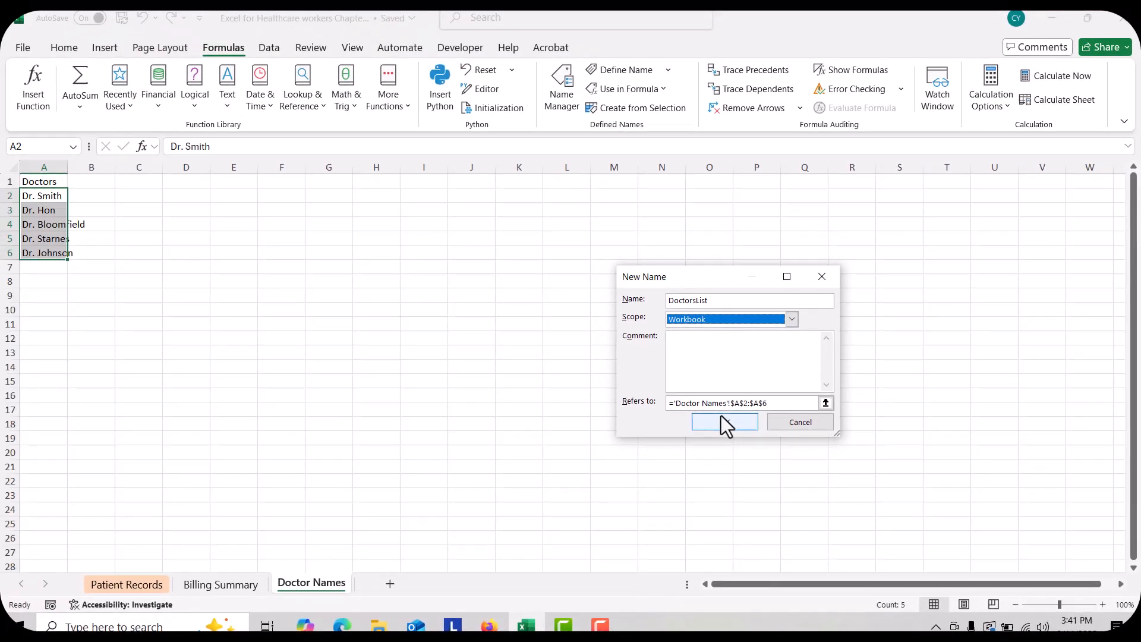
left_click(725, 423)
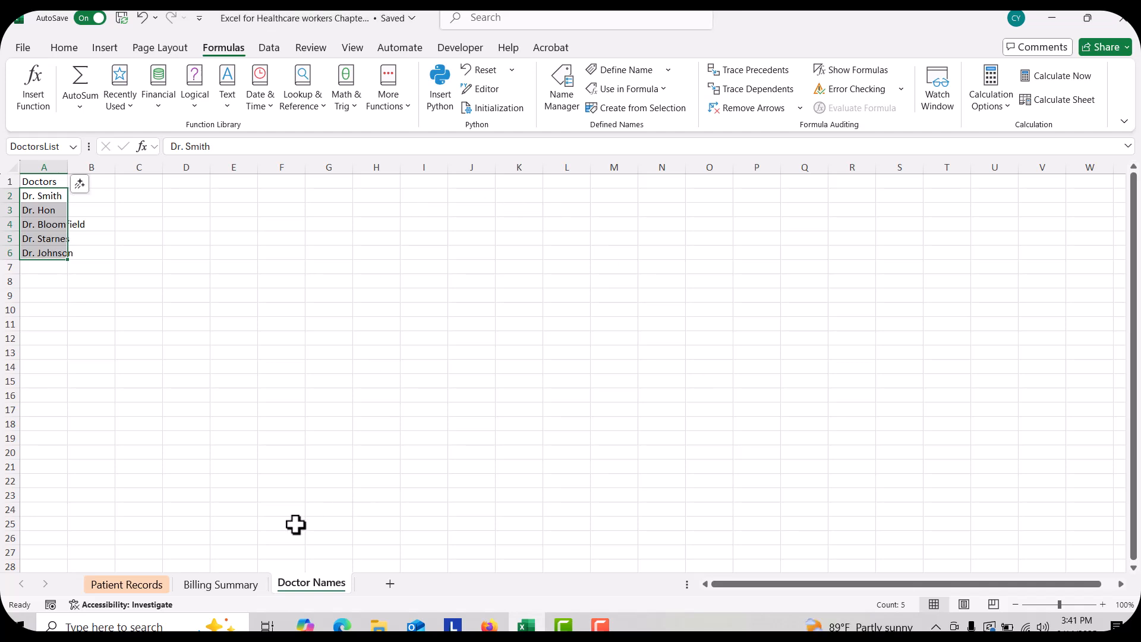
Delete Physician cells I477:I501 on the Billing Summary sheet, shifting cells left.
left_click(250, 591)
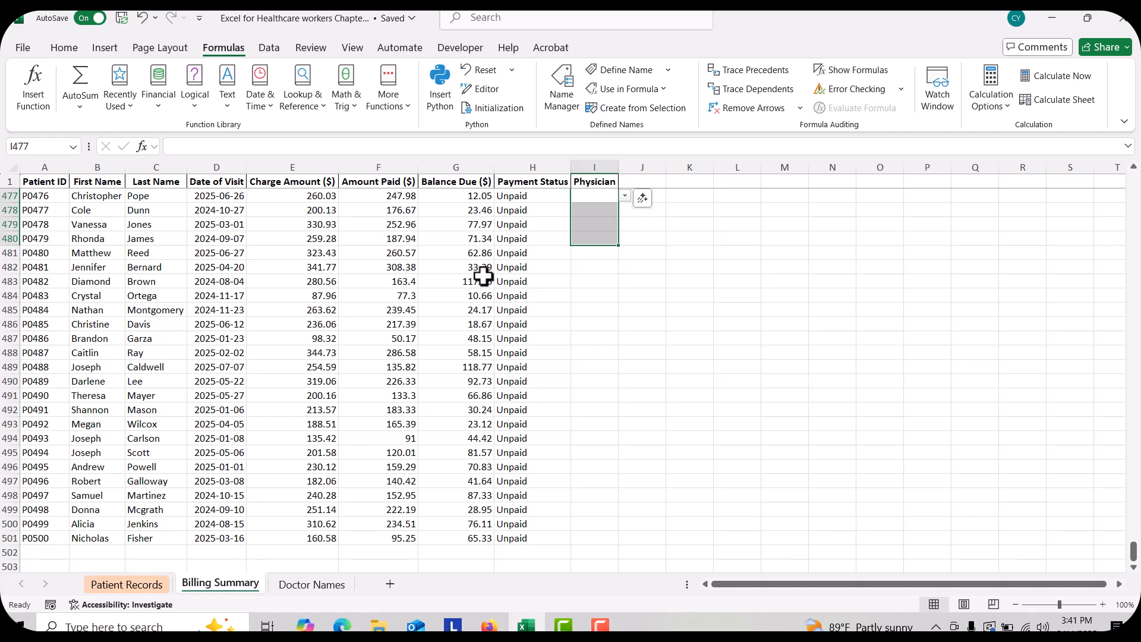
left_click(592, 198)
left_click_drag(592, 198, 599, 537)
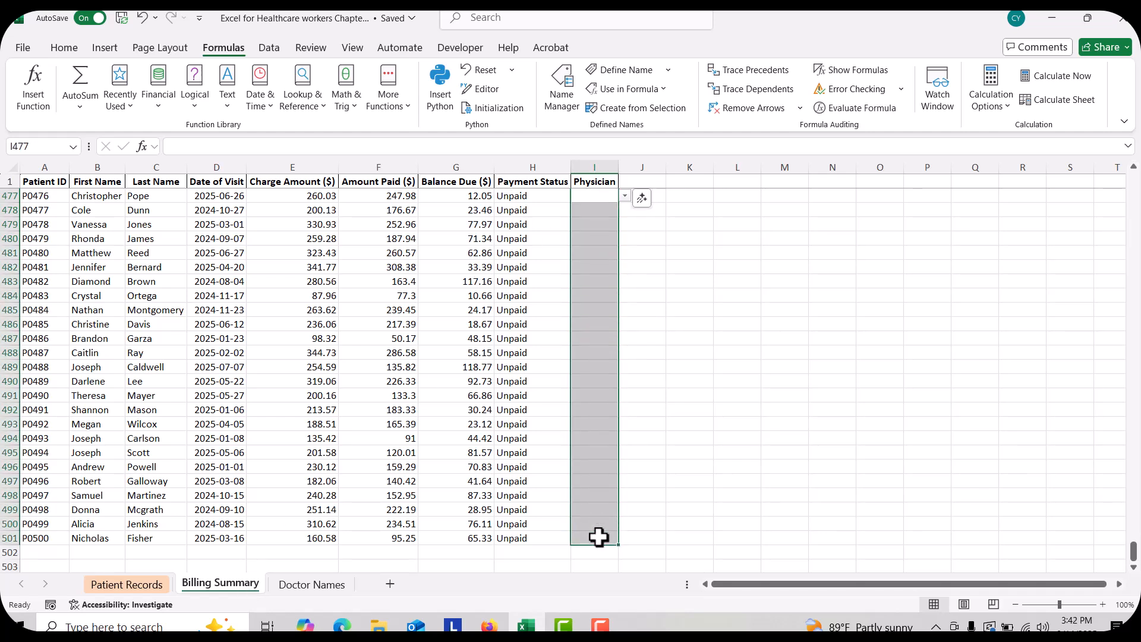
right_click(611, 427)
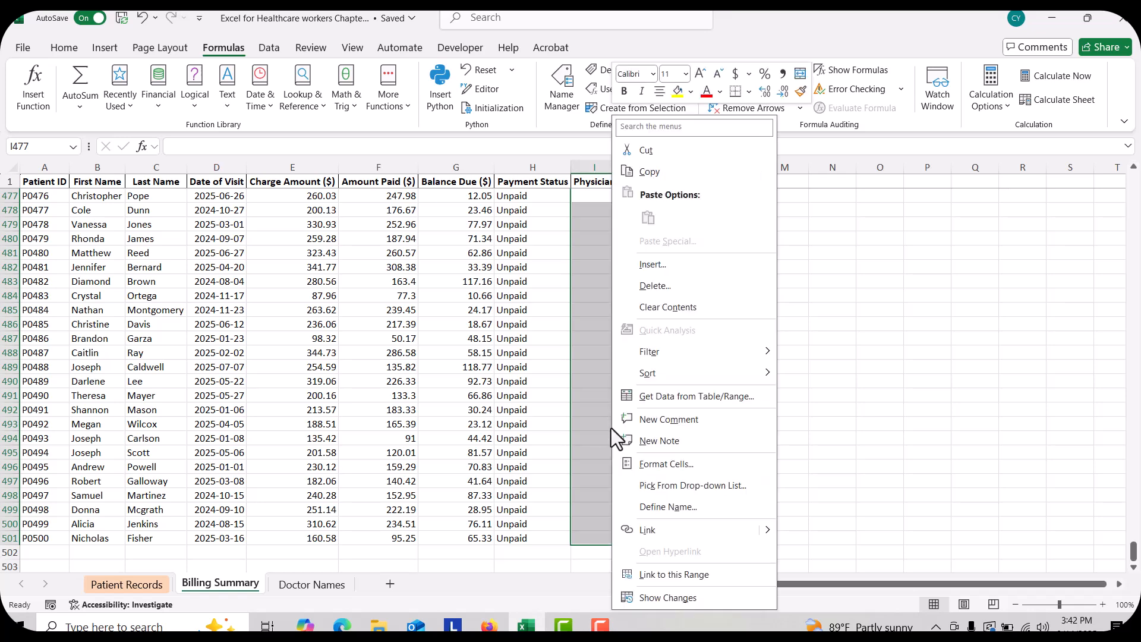
left_click(659, 285)
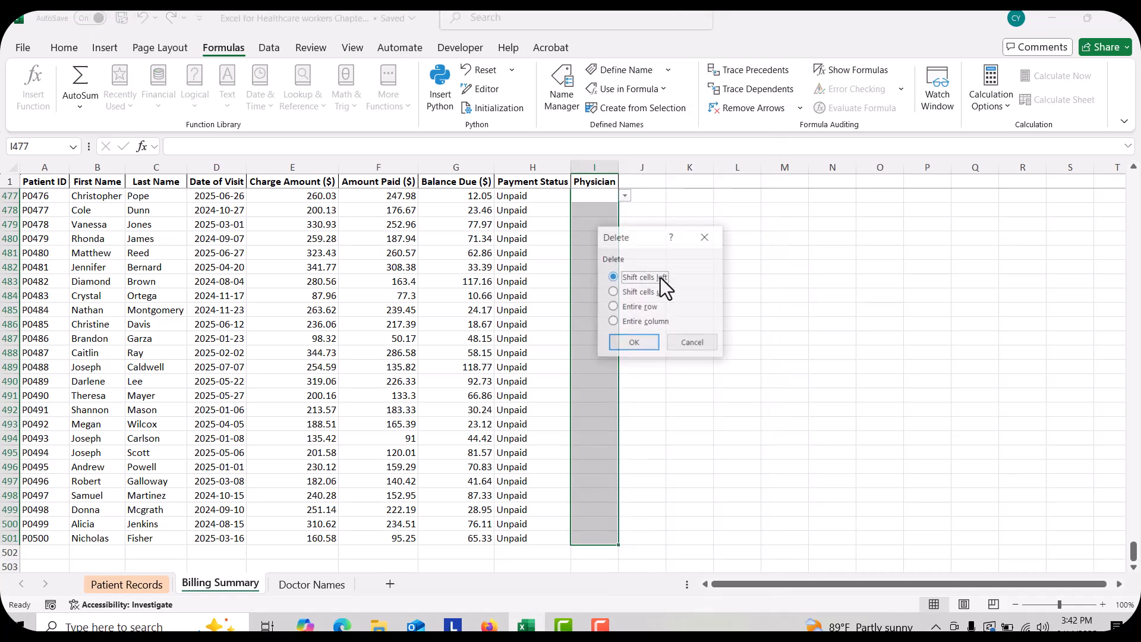
left_click(643, 346)
left_click(686, 260)
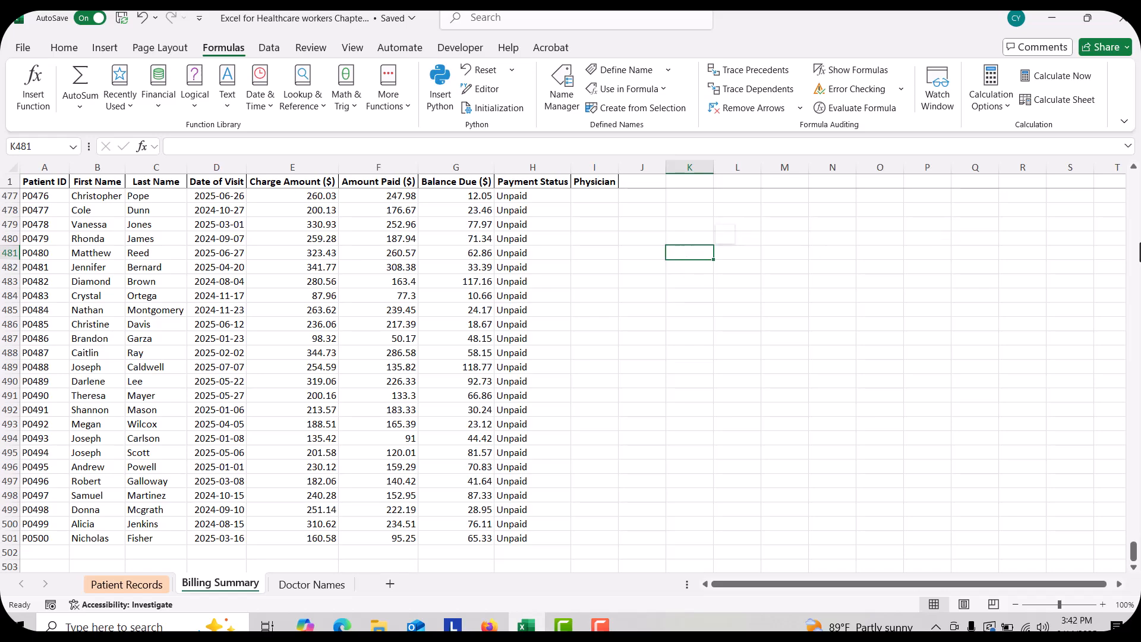
Open data validation for Physician cells I9:I501, extending the existing validation to the selected cells that lack it.
scroll(1136, 201, "up", 7)
left_click(1135, 201)
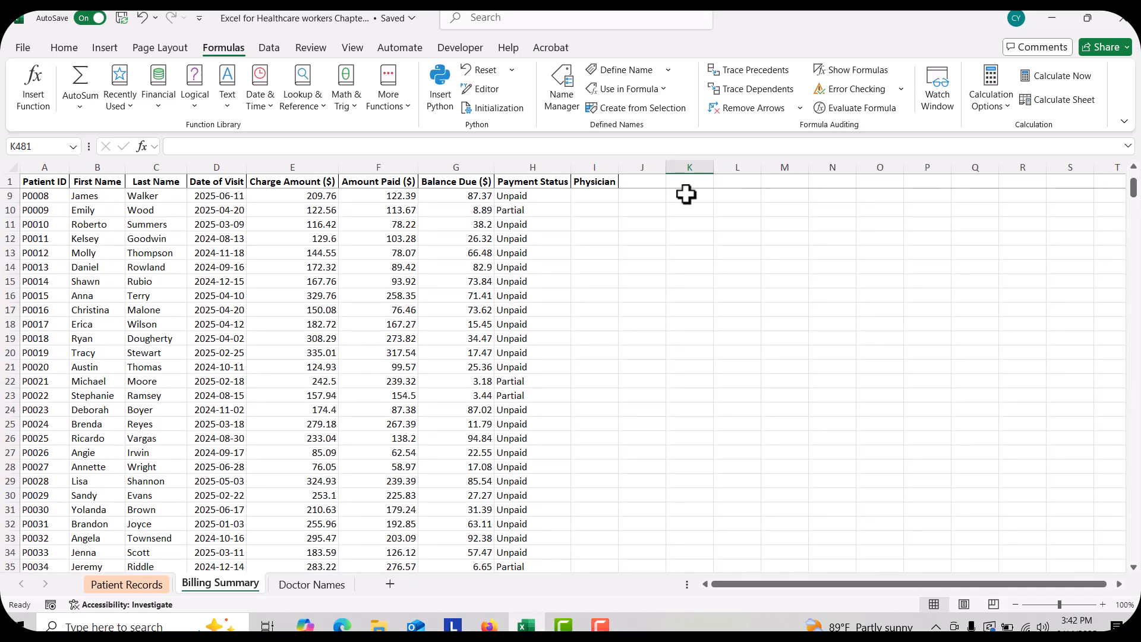
left_click(596, 191)
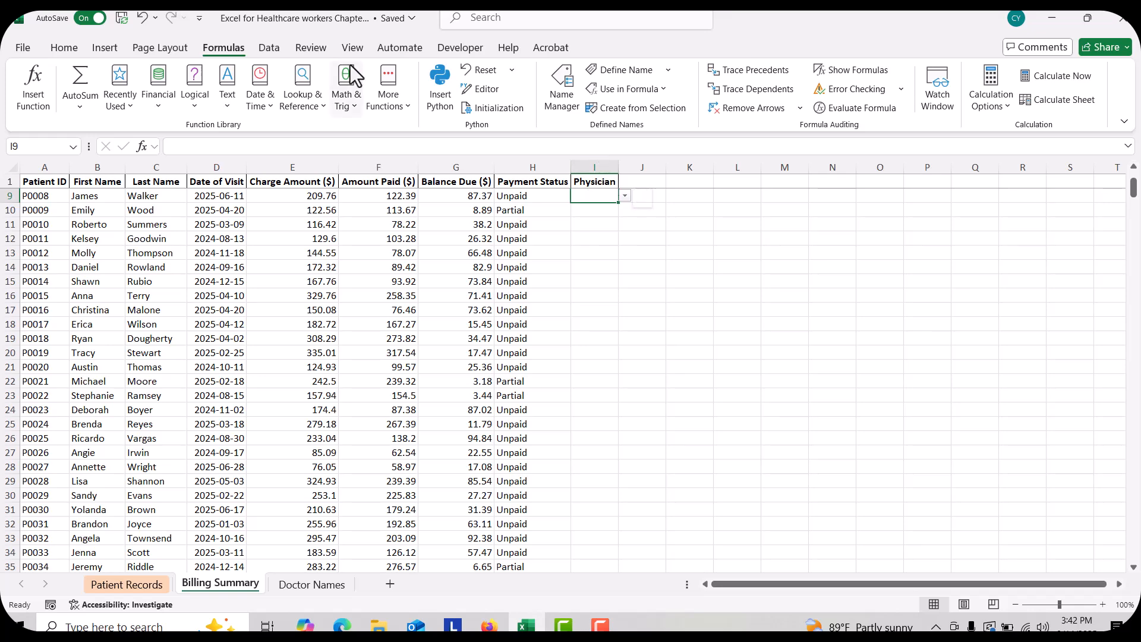
left_click(256, 48)
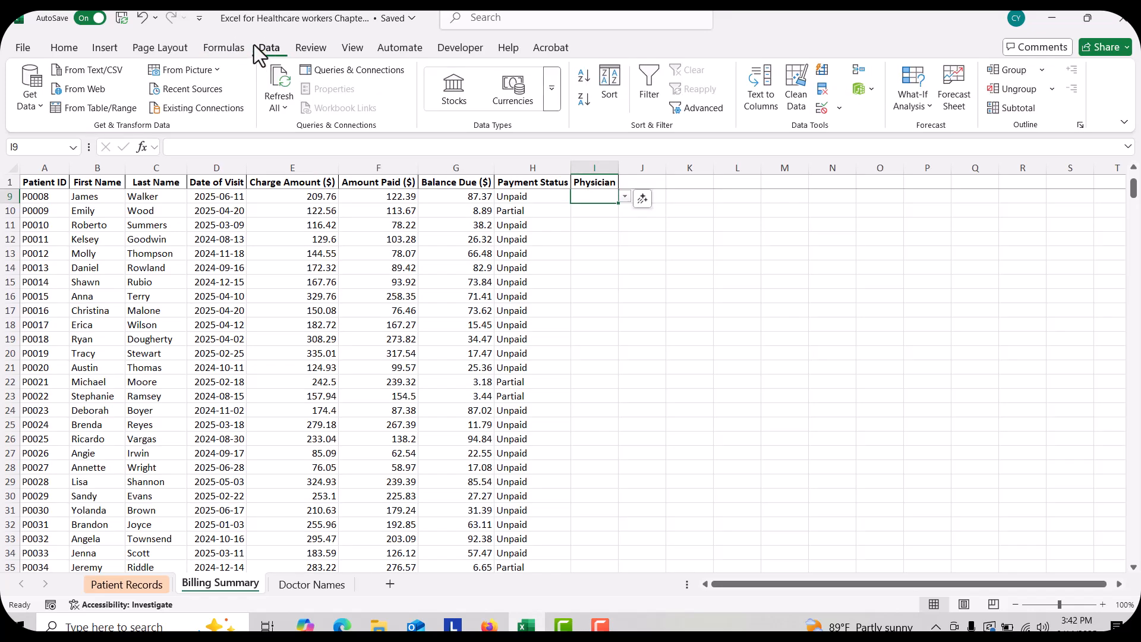
left_click_drag(611, 195, 594, 541)
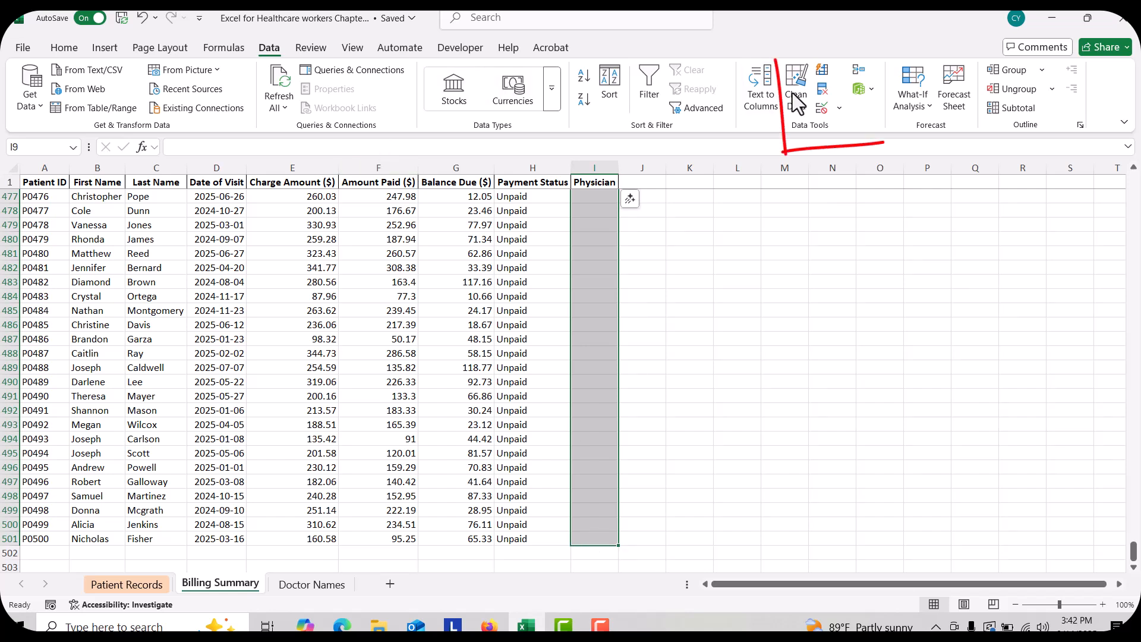
left_click(823, 109)
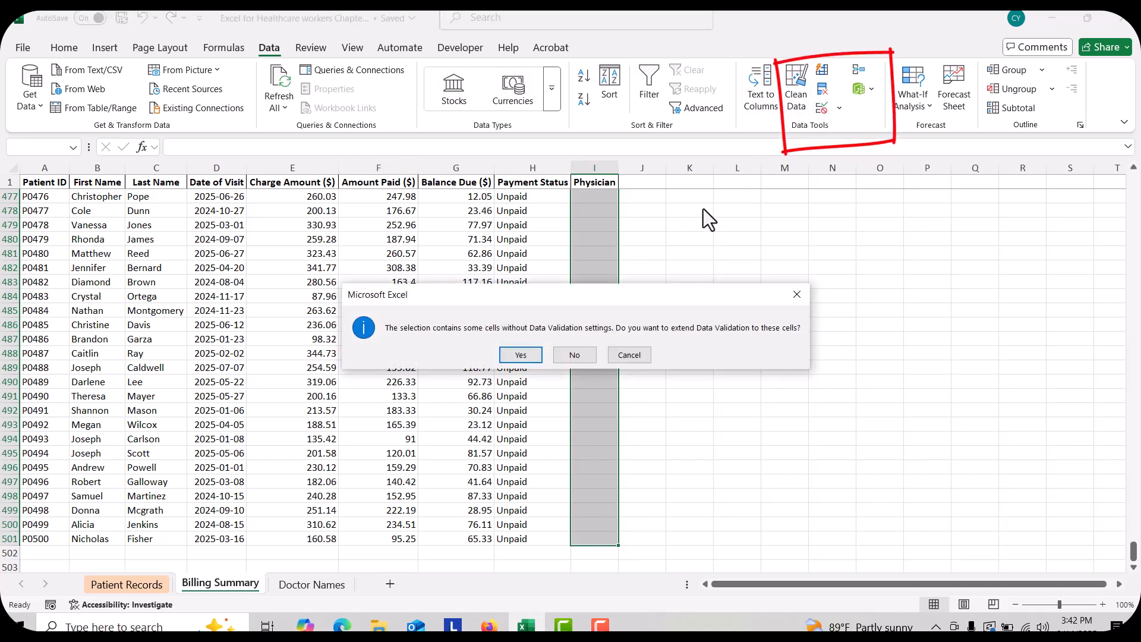
left_click(519, 359)
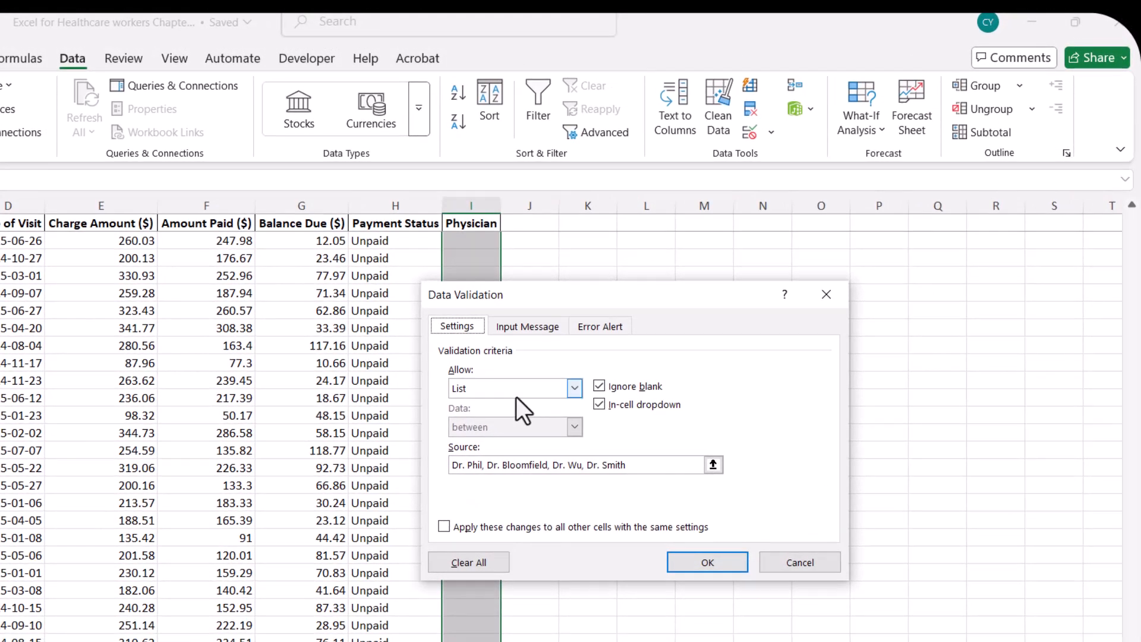
Set the list validation source for the selected Physician cells to =DoctorsList, and display the dropdown choices in cell I477.
left_click(516, 392)
left_click(515, 397)
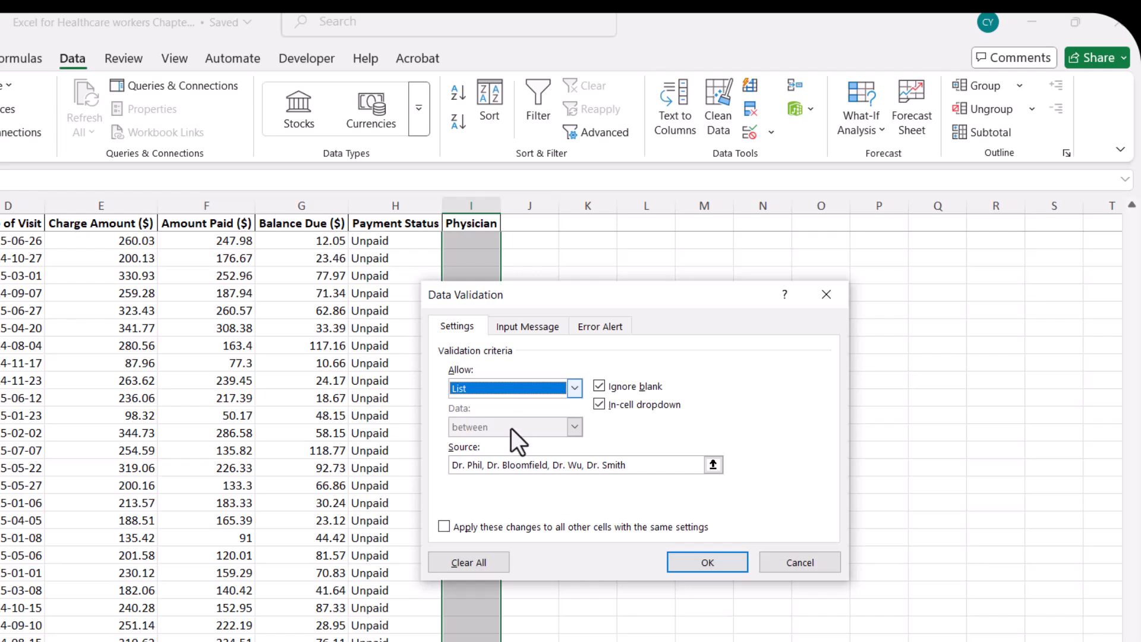
left_click(537, 465)
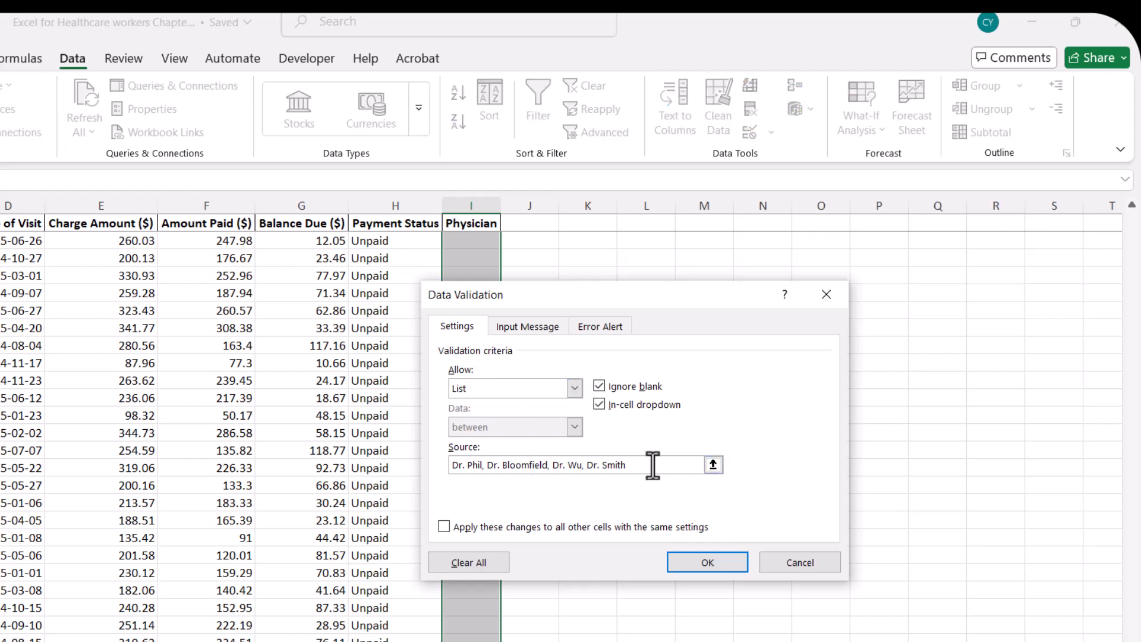
key("ctrl+a")
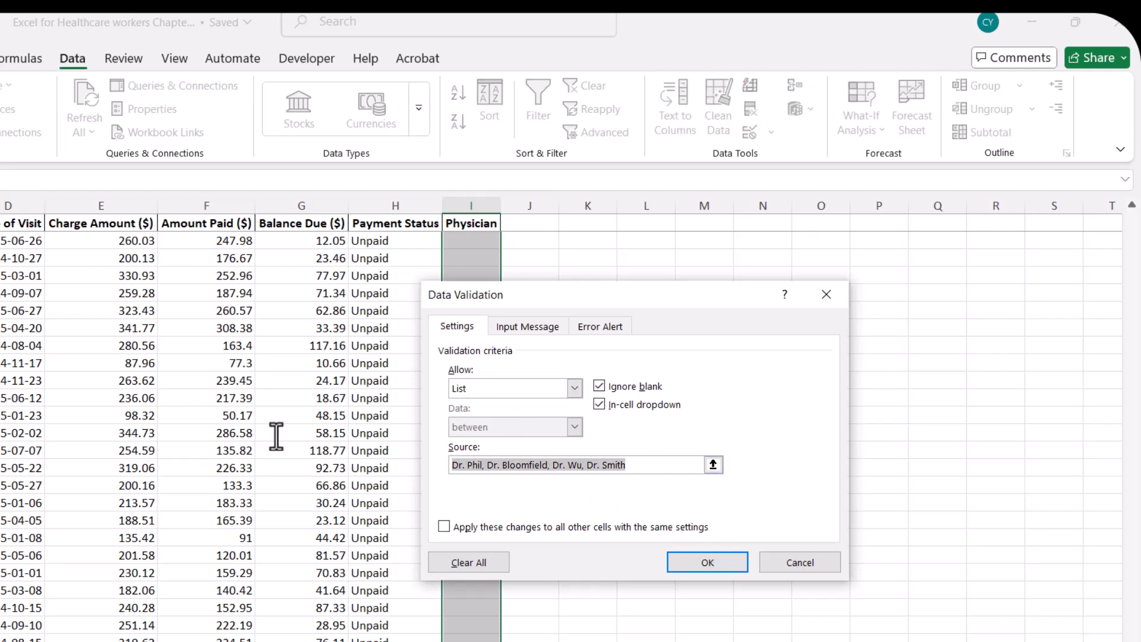
type("=")
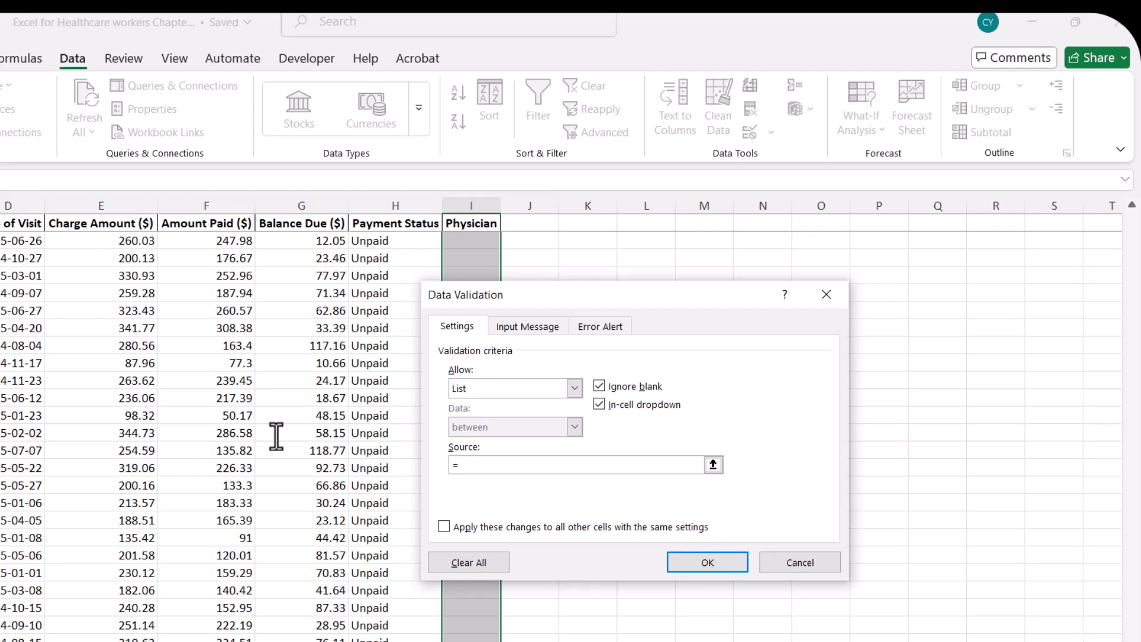
type("DoctorsList")
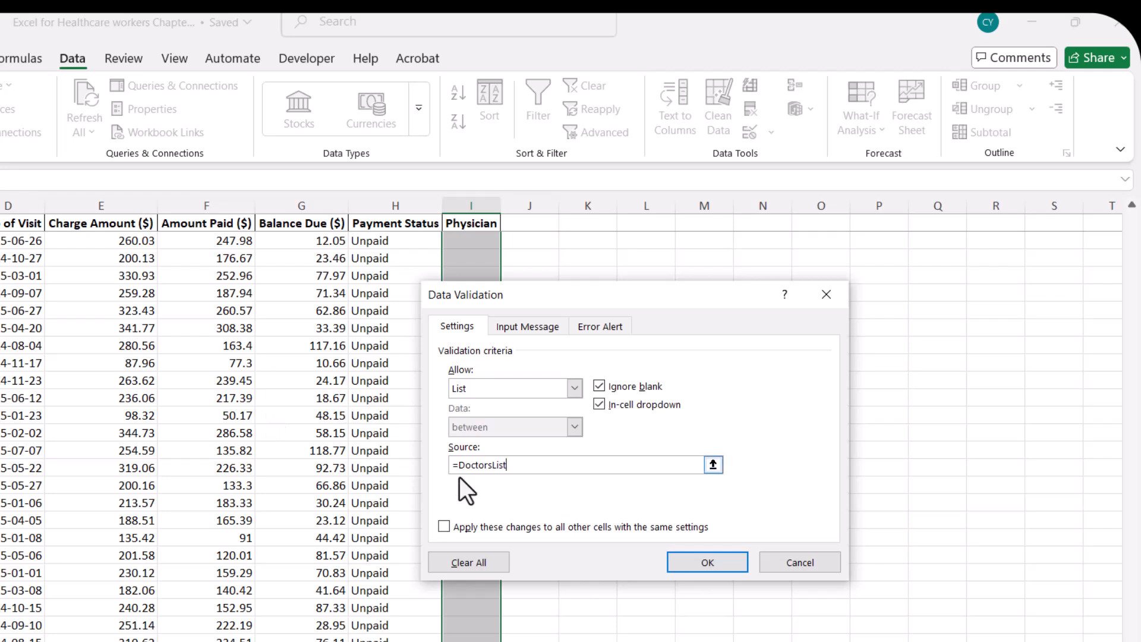
left_click(736, 568)
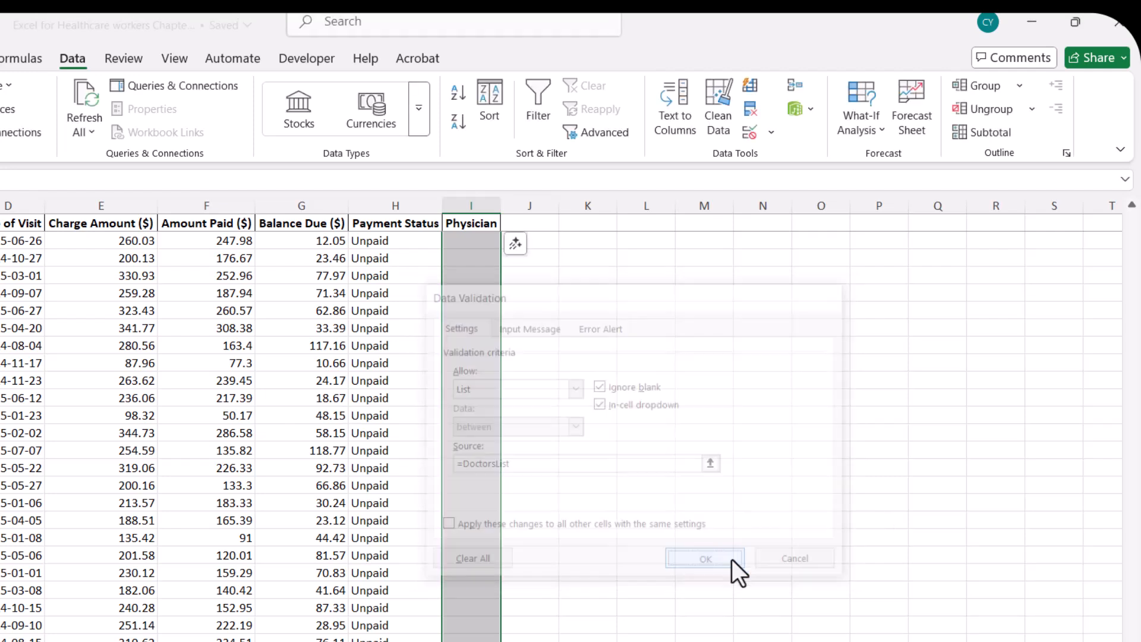
left_click(476, 245)
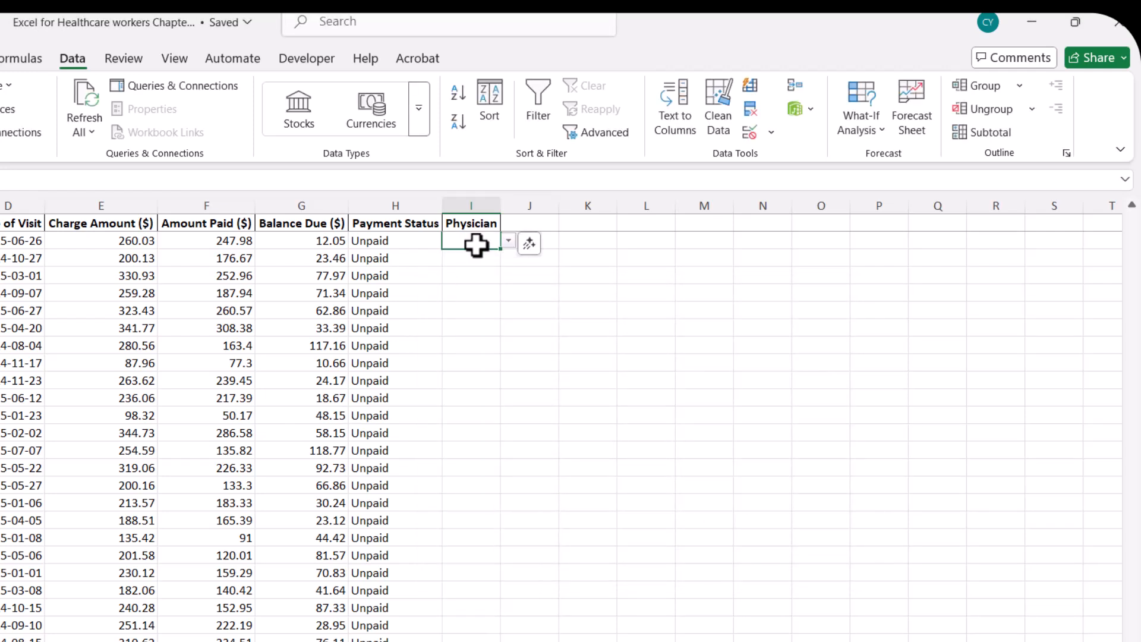
left_click(508, 241)
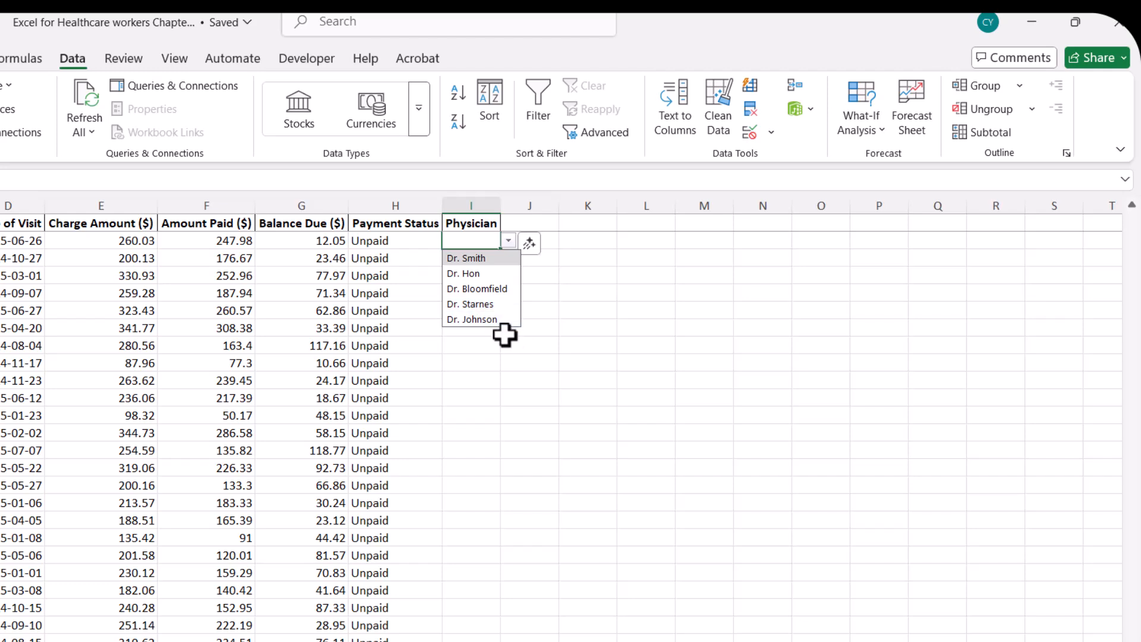
Replace the doctor's surname in cell A3 of the Doctor Names sheet with a different surname, keeping the Dr. title.
key("ctrl+Page_Down")
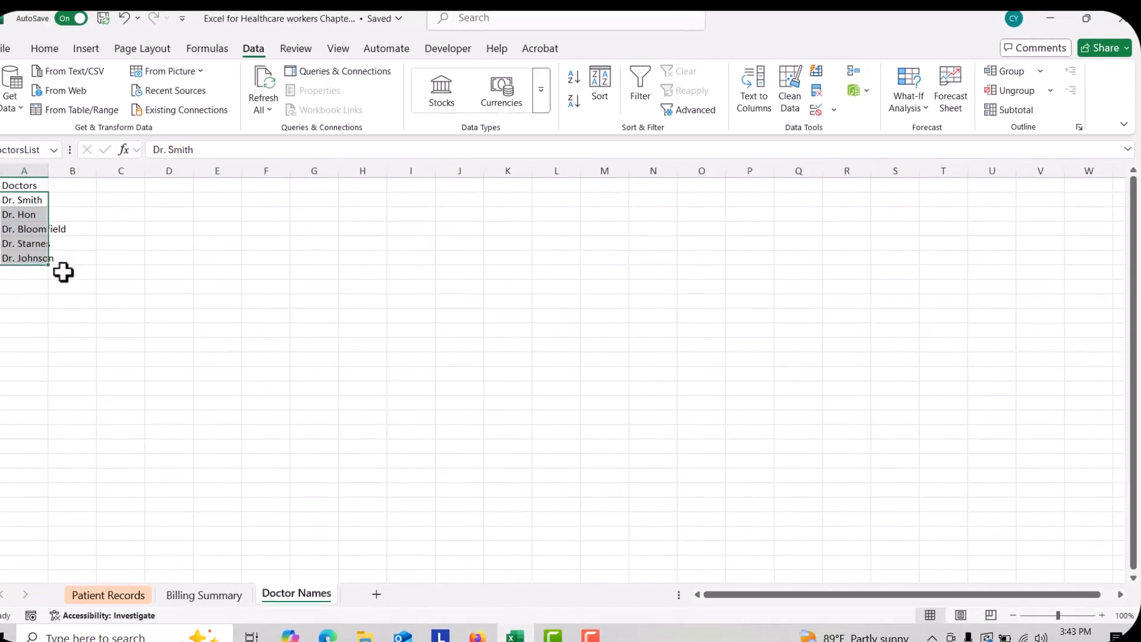
left_click(54, 213)
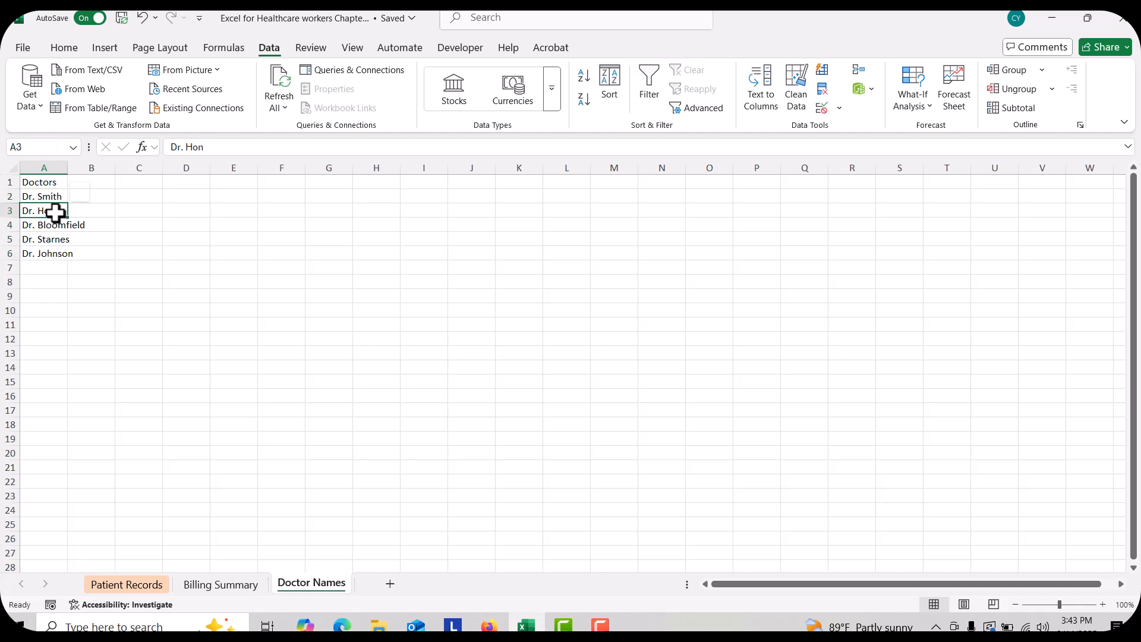
double_click(55, 214)
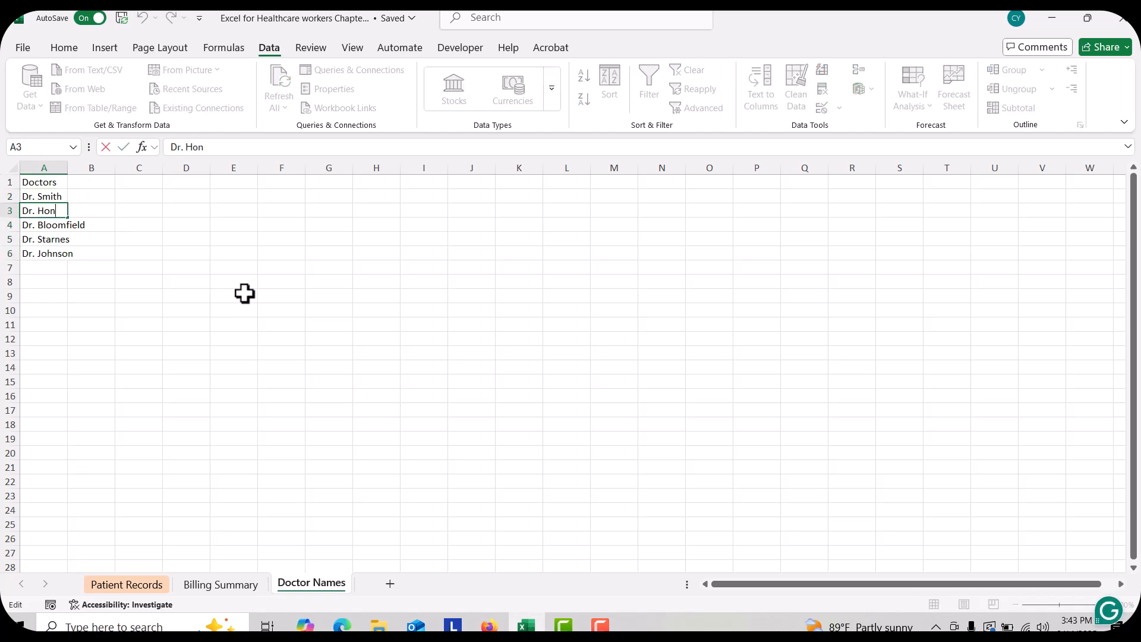
key("BackSpace")
key("BackSpace")
key("BackSpace")
type("Wu")
key("Return")
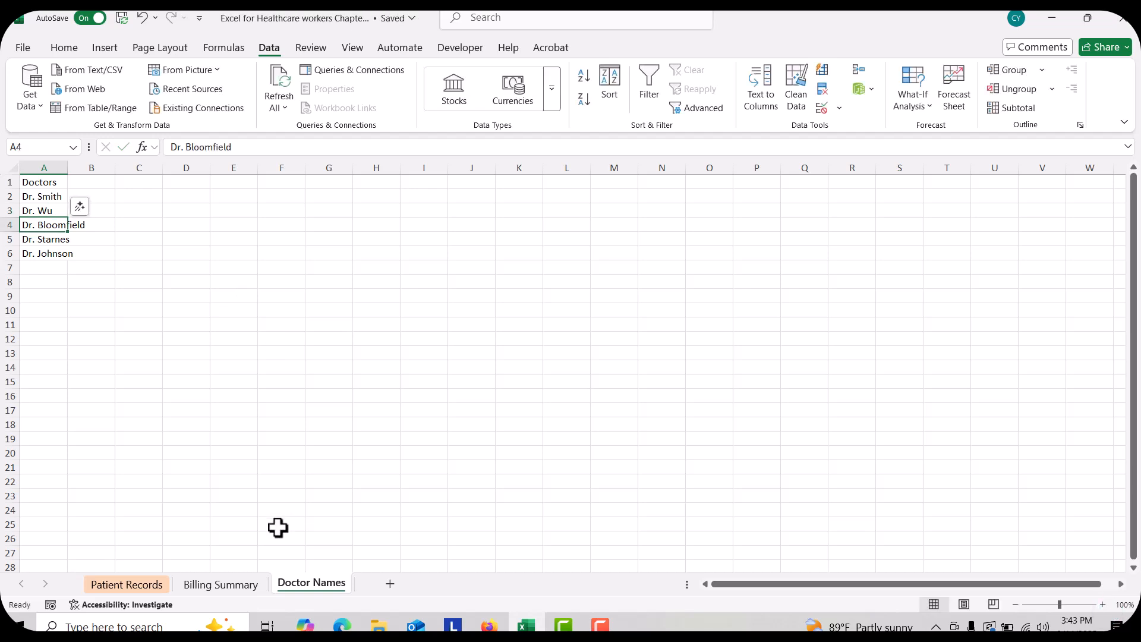
Choose the doctor renamed in A3 from the dropdown list of Physician cell I477 on Billing Summary, and compare with the Doctor Names sheet.
left_click(237, 583)
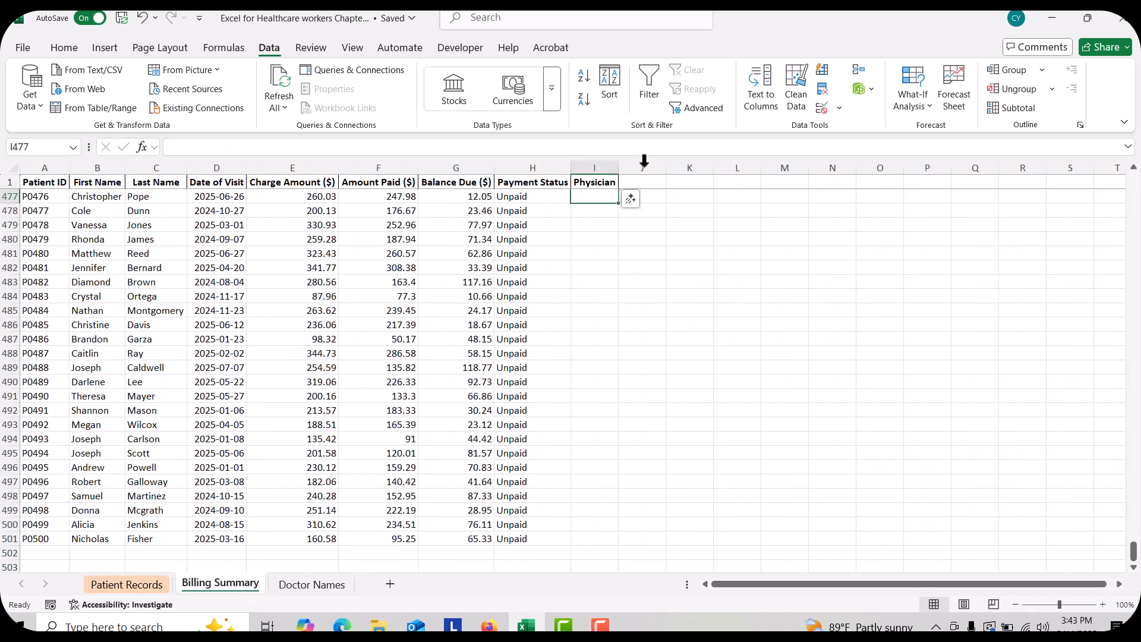
left_click(629, 199)
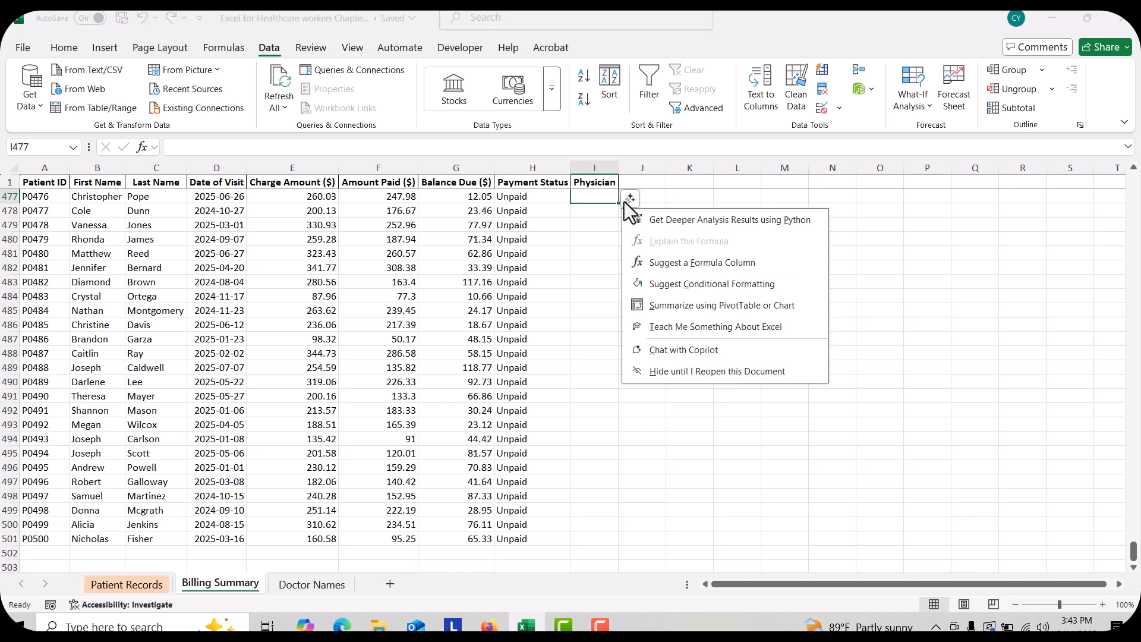
key("Escape")
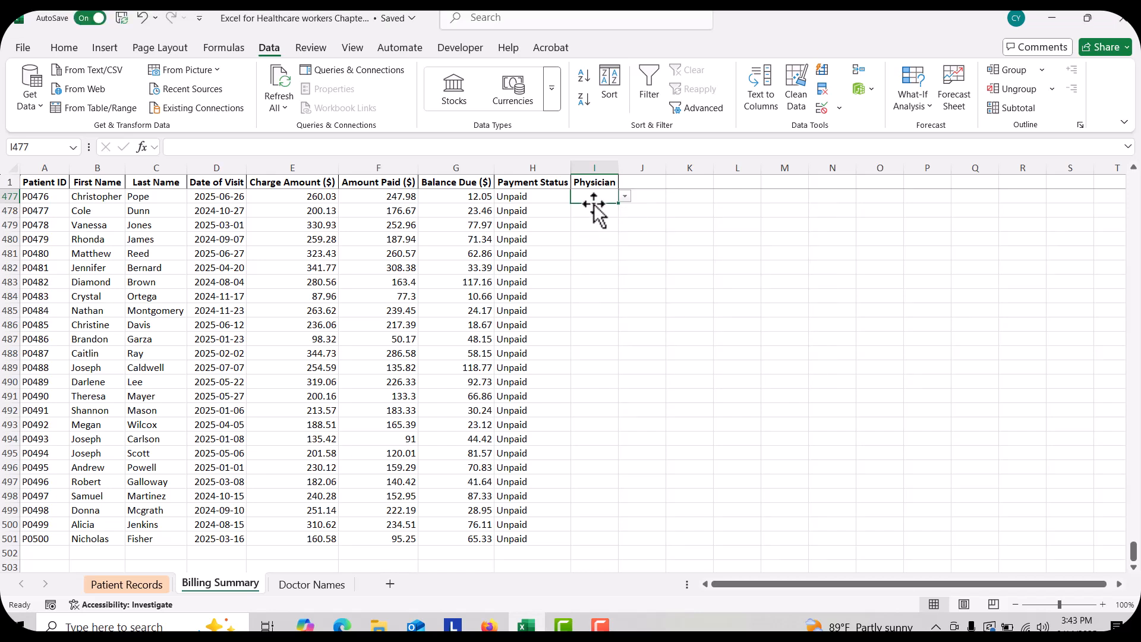
left_click(625, 197)
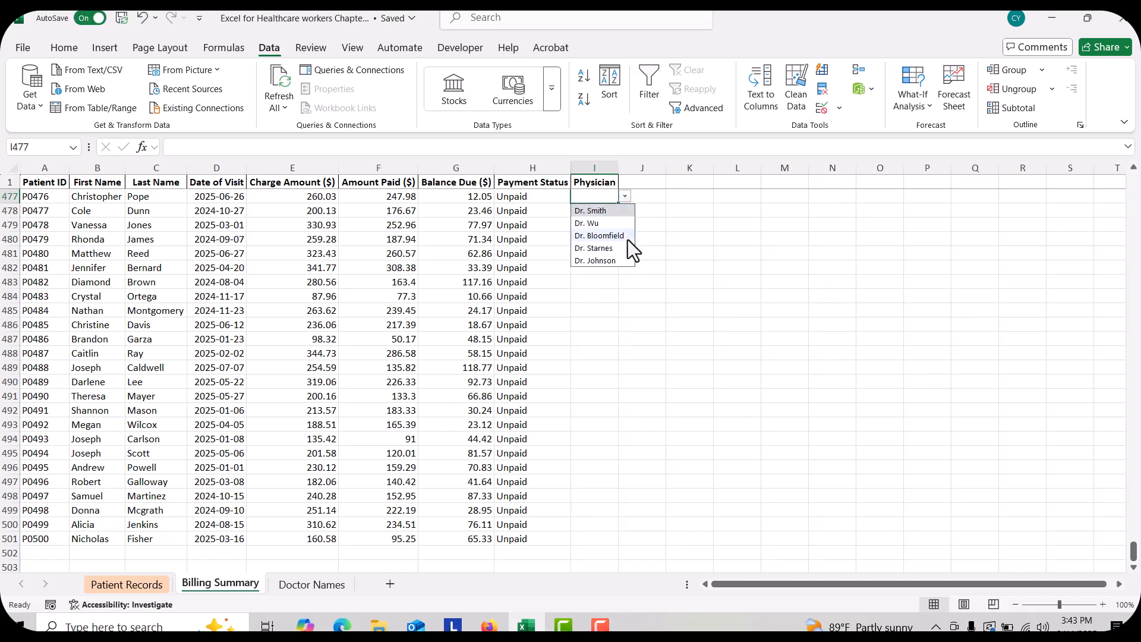
left_click(610, 224)
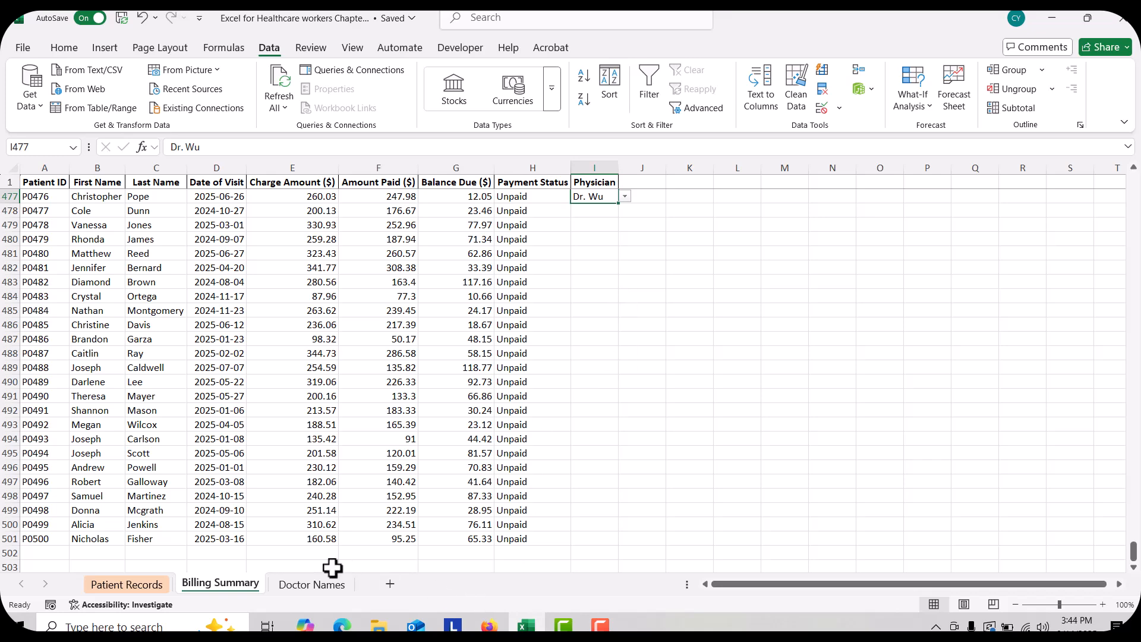
left_click(337, 590)
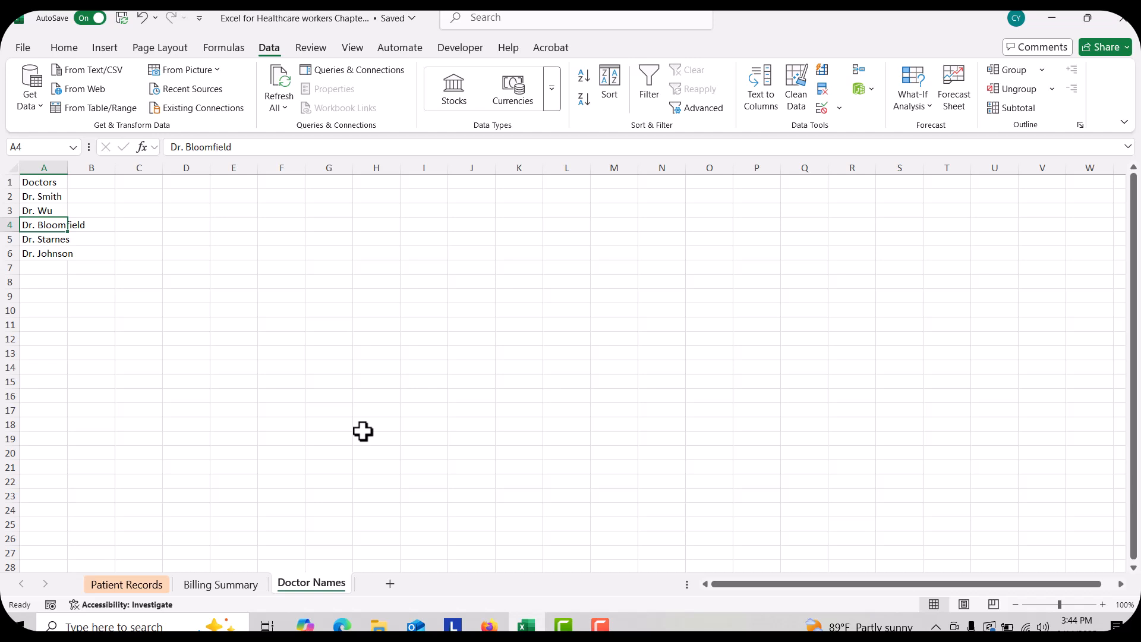
left_click(238, 590)
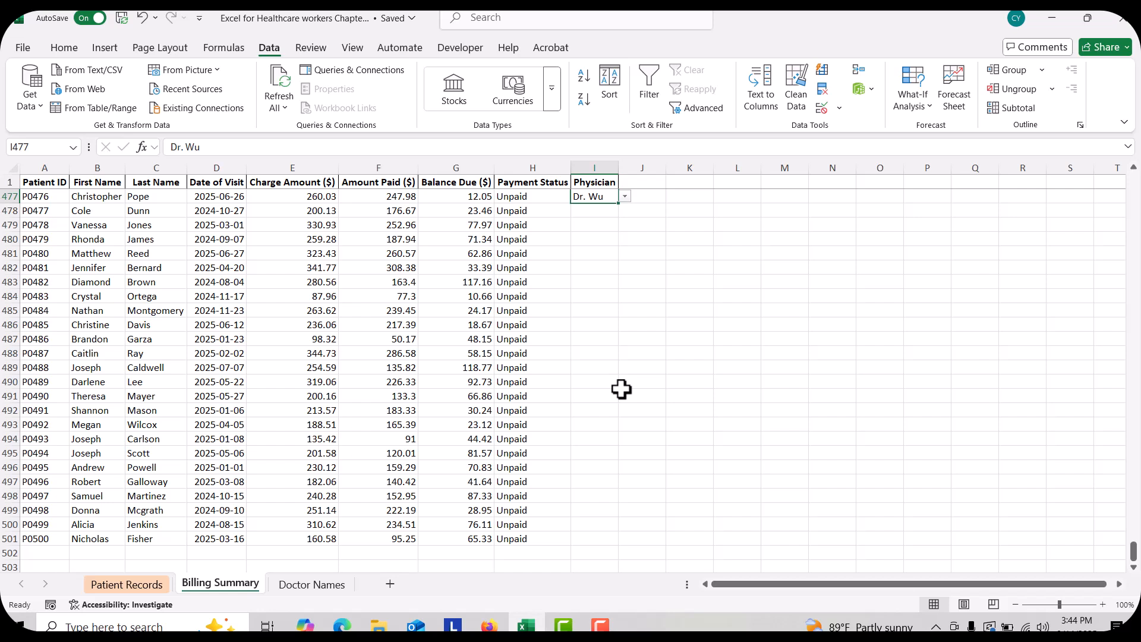